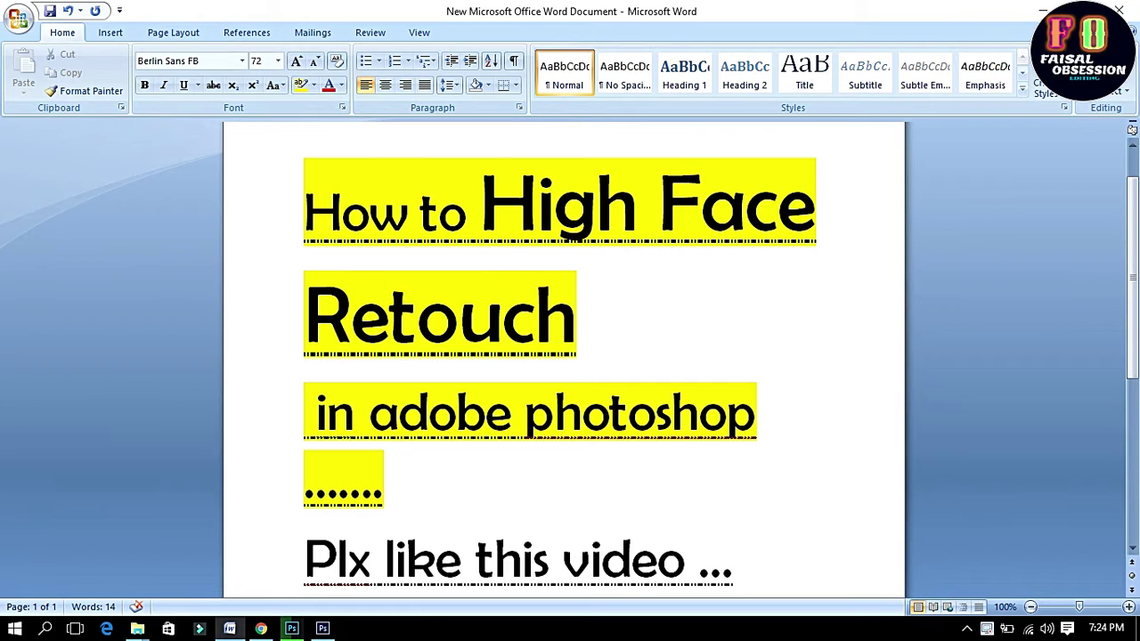
# - Switch from the Word tutorial title page to the Photoshop window
pyautogui.click(322, 628)
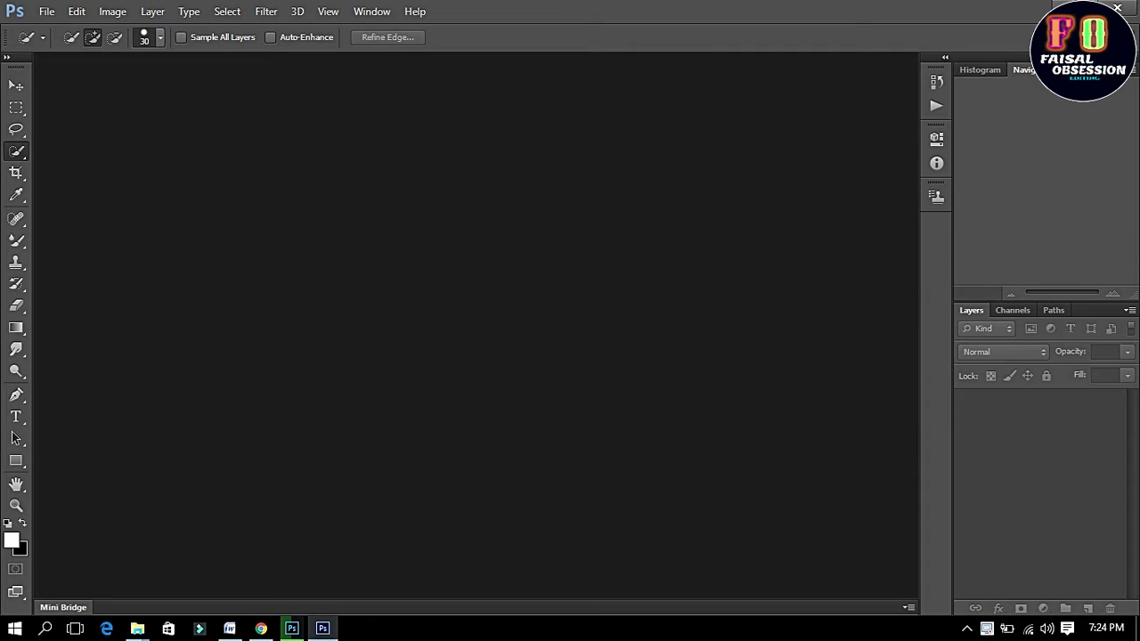
# - Open images.jpg from drive D: through File > Open
pyautogui.click(47, 10)
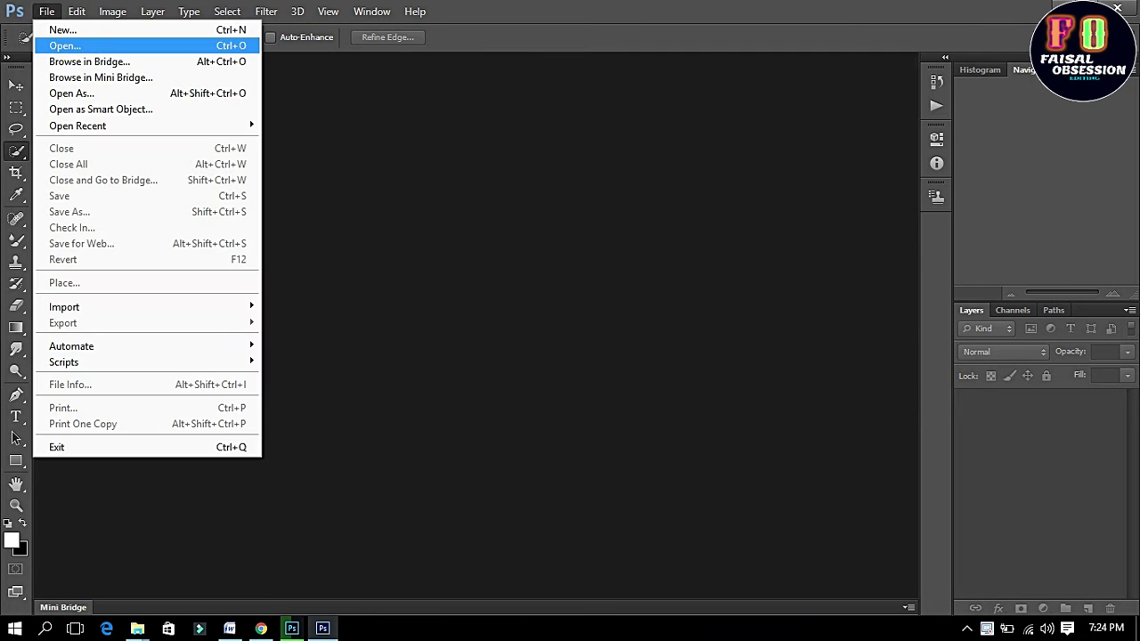
pyautogui.click(66, 45)
pyautogui.click(375, 207)
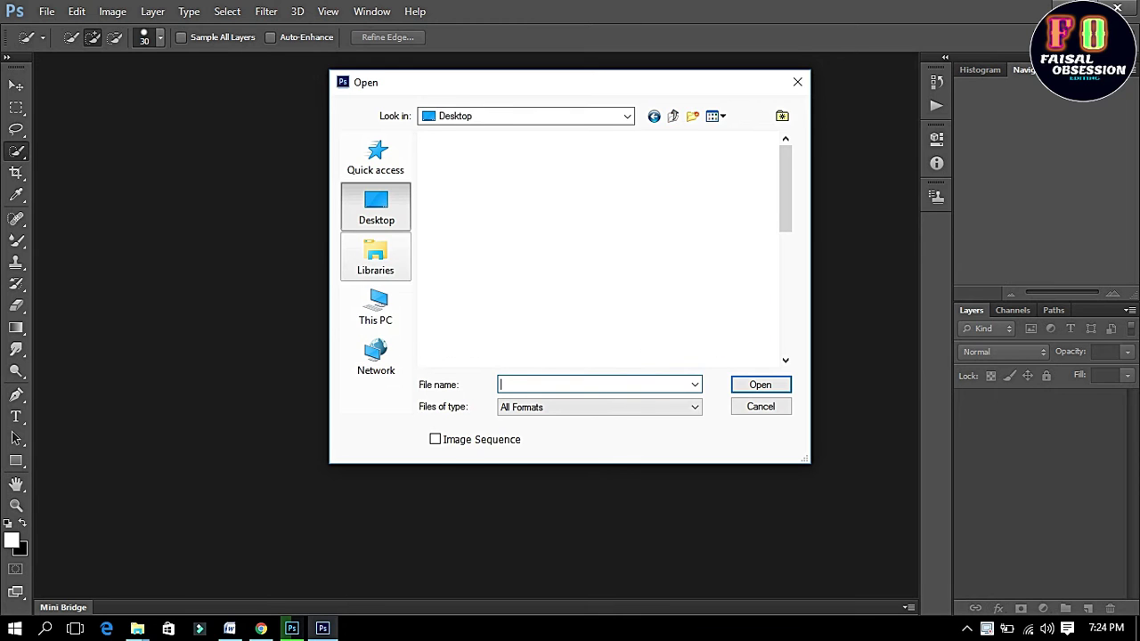
pyautogui.click(374, 307)
pyautogui.scroll(-2, 579, 329)
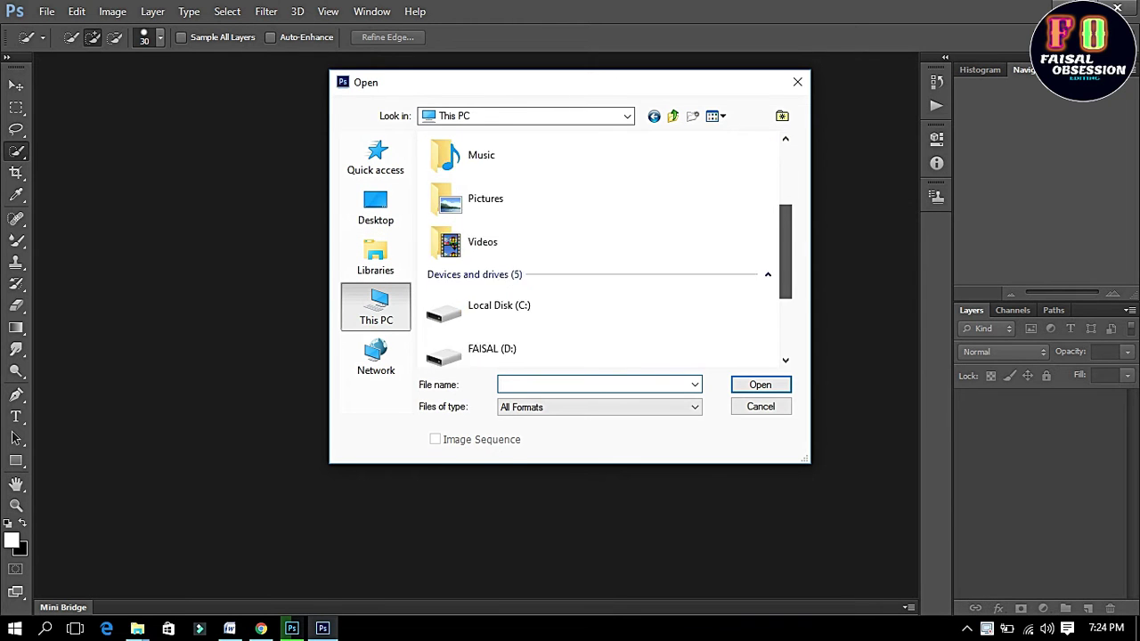
pyautogui.scroll(-2, 597, 267)
pyautogui.doubleClick(486, 273)
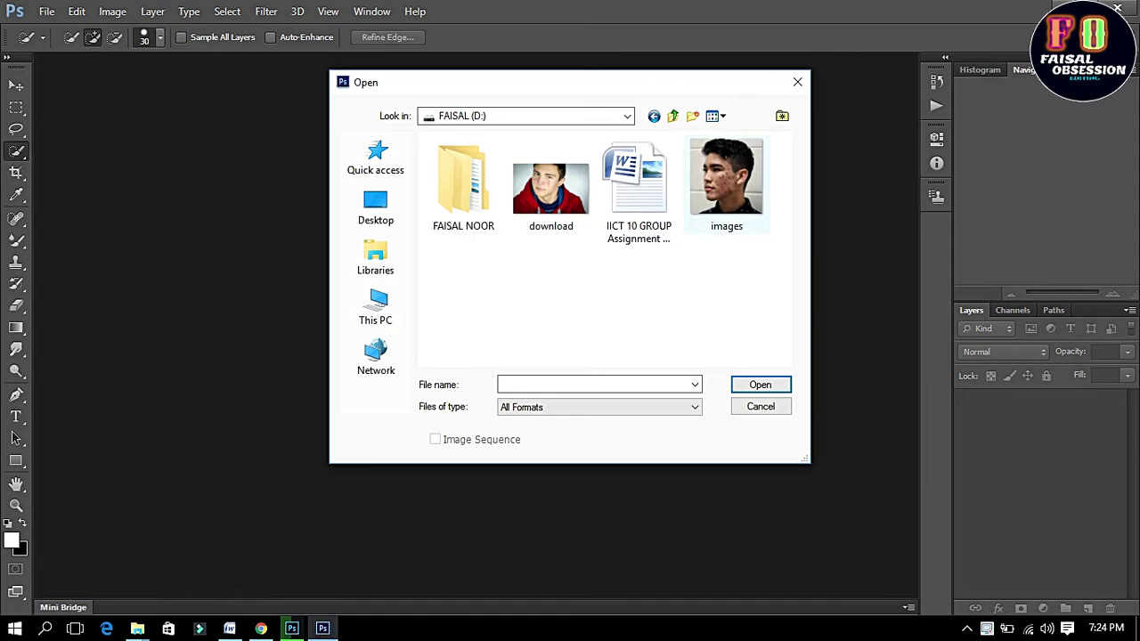
pyautogui.click(726, 178)
pyautogui.moveTo(726, 178); pyautogui.dragTo(649, 283)
pyautogui.doubleClick(726, 178)
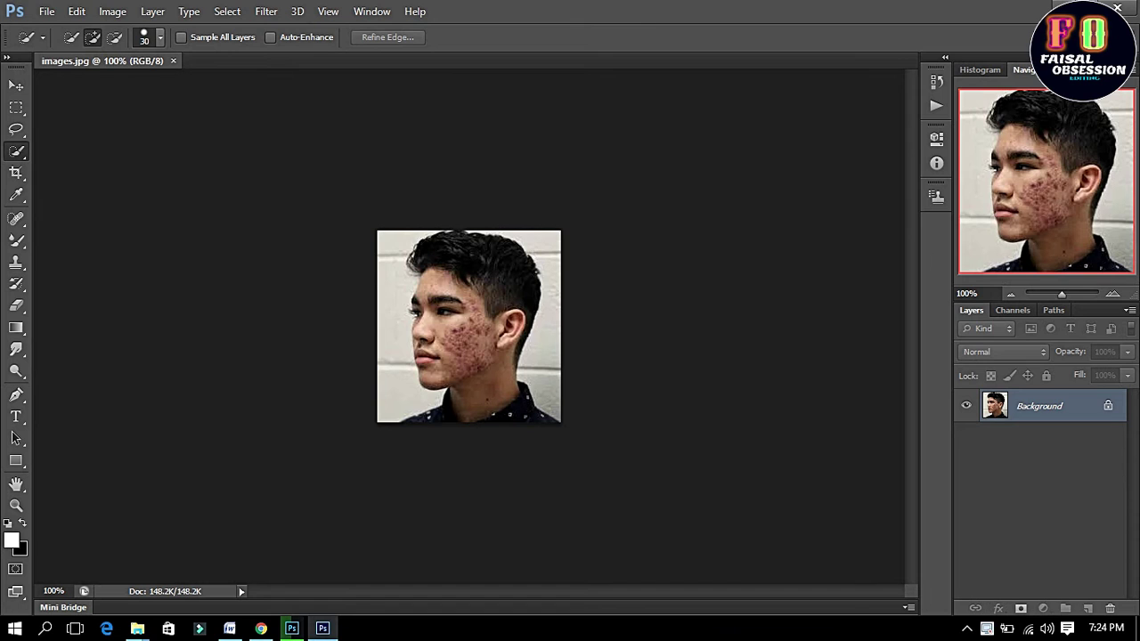
# - Unlock the Background as Layer 0 and zoom the face to 300%
pyautogui.doubleClick(1039, 406)
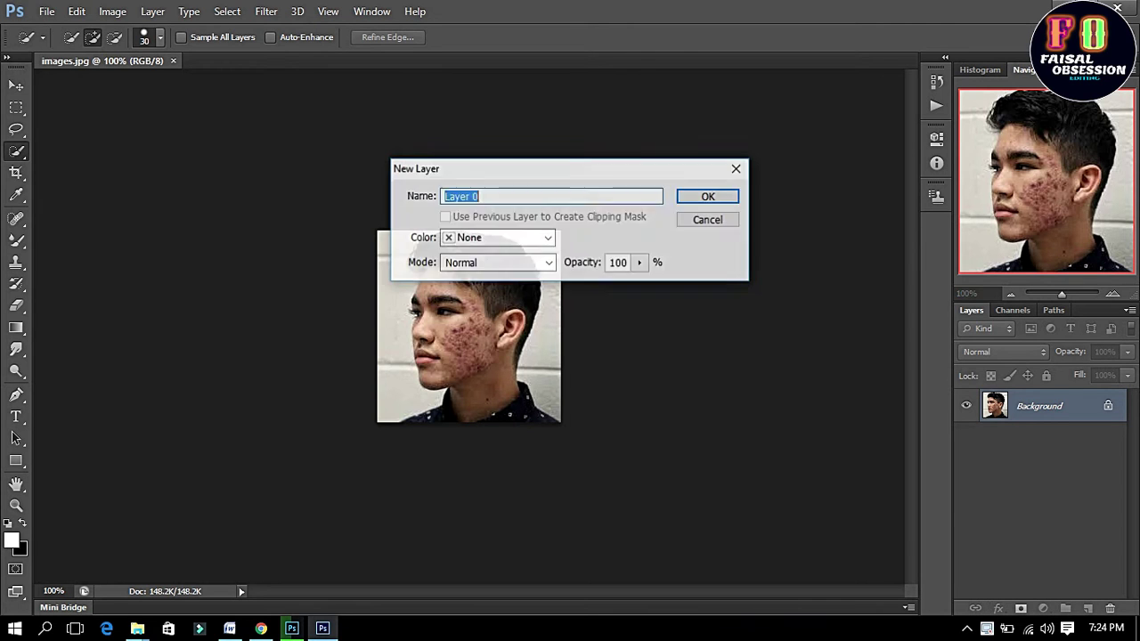
pyautogui.press('Return')
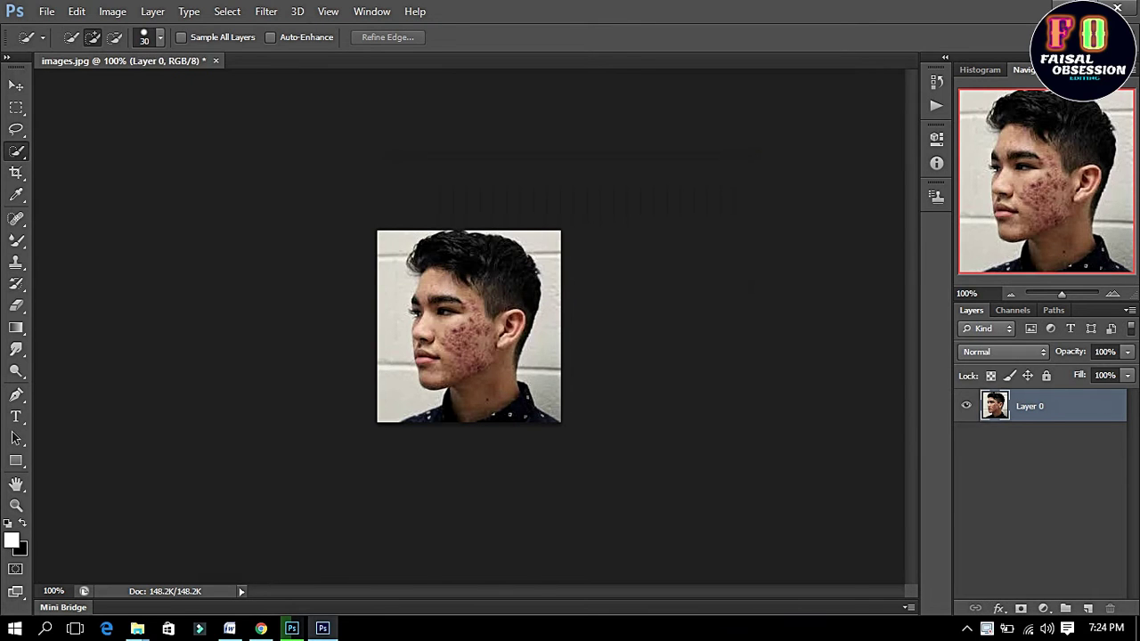
pyautogui.click(16, 217)
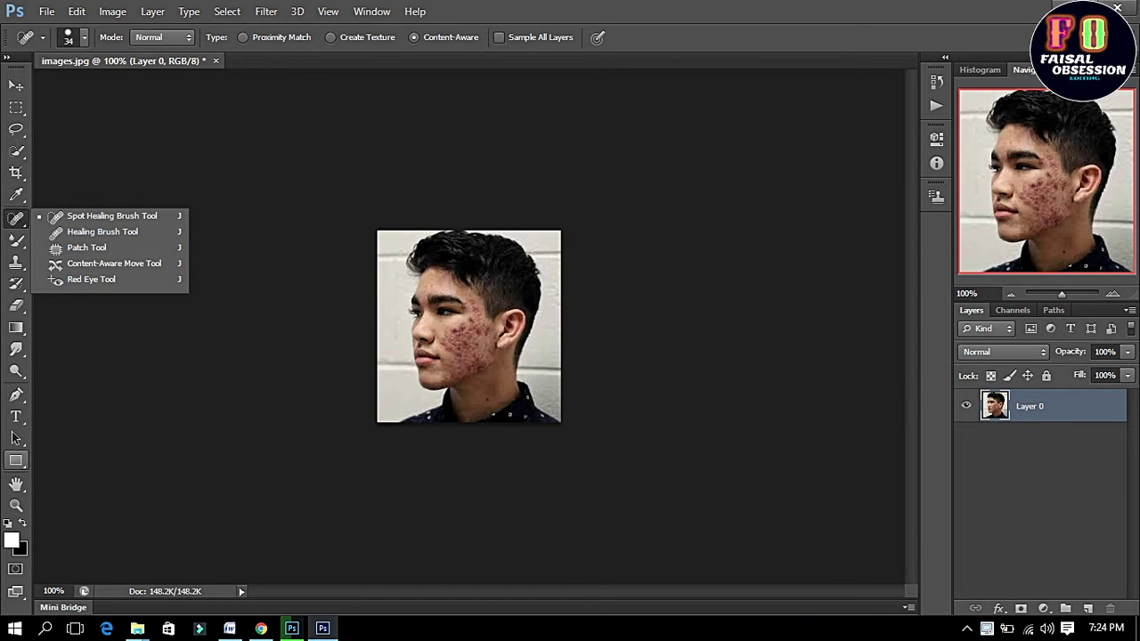
pyautogui.click(16, 505)
pyautogui.hotkey('ctrl', '+')
pyautogui.hotkey('ctrl', '+')
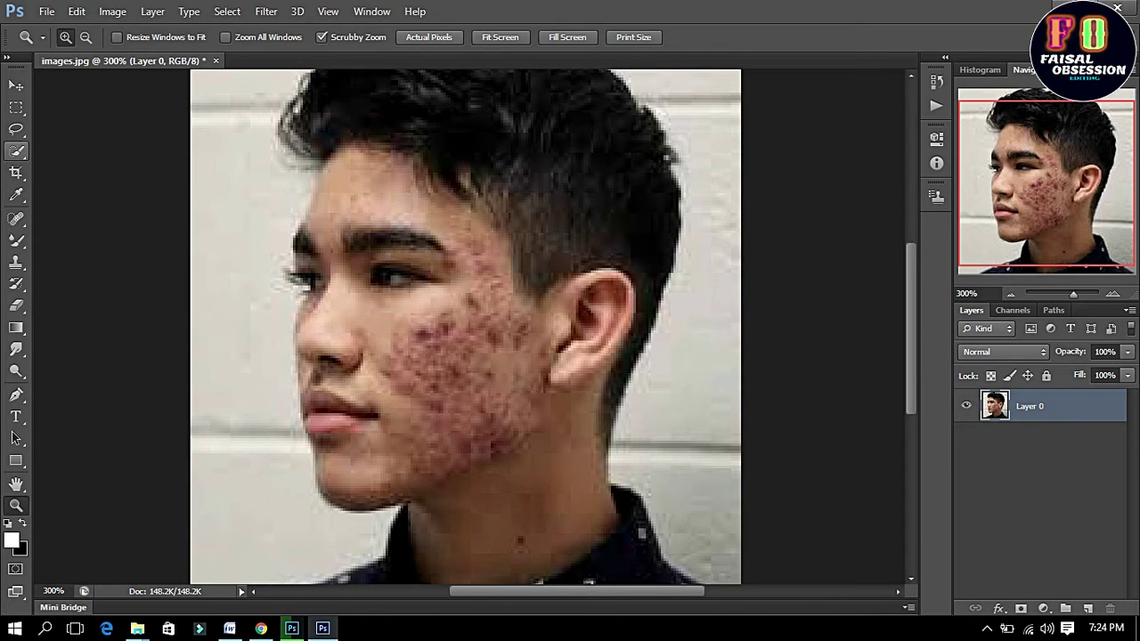
# - Heal a first acne spot on the cheek with the Spot Healing Brush
pyautogui.click(16, 218)
pyautogui.click(111, 216)
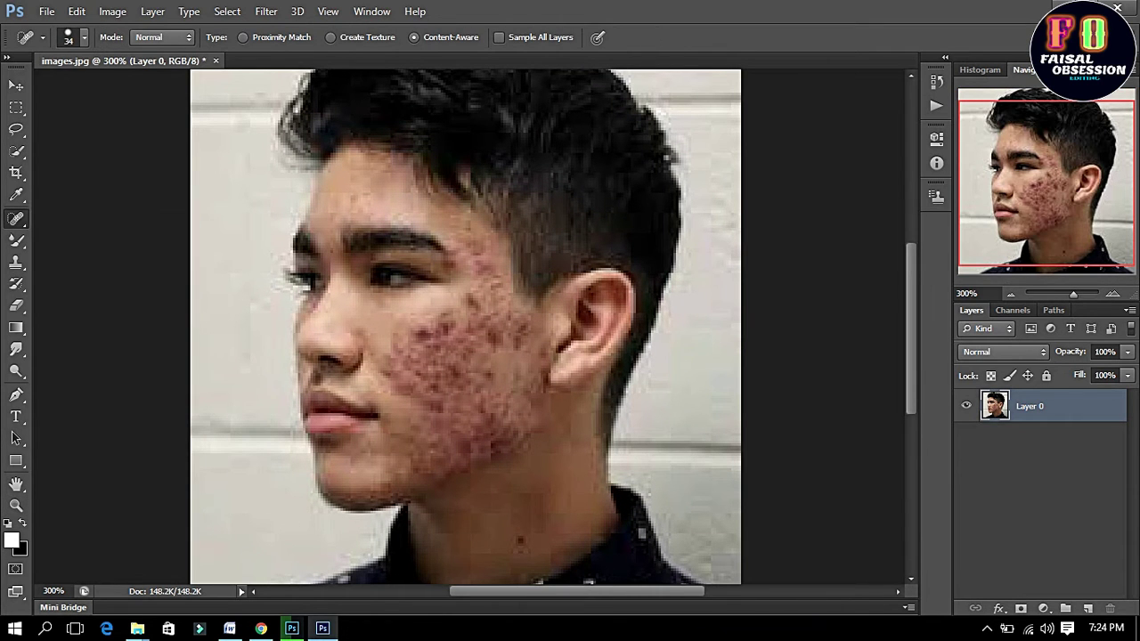
pyautogui.click(458, 348)
pyautogui.rightClick(447, 349)
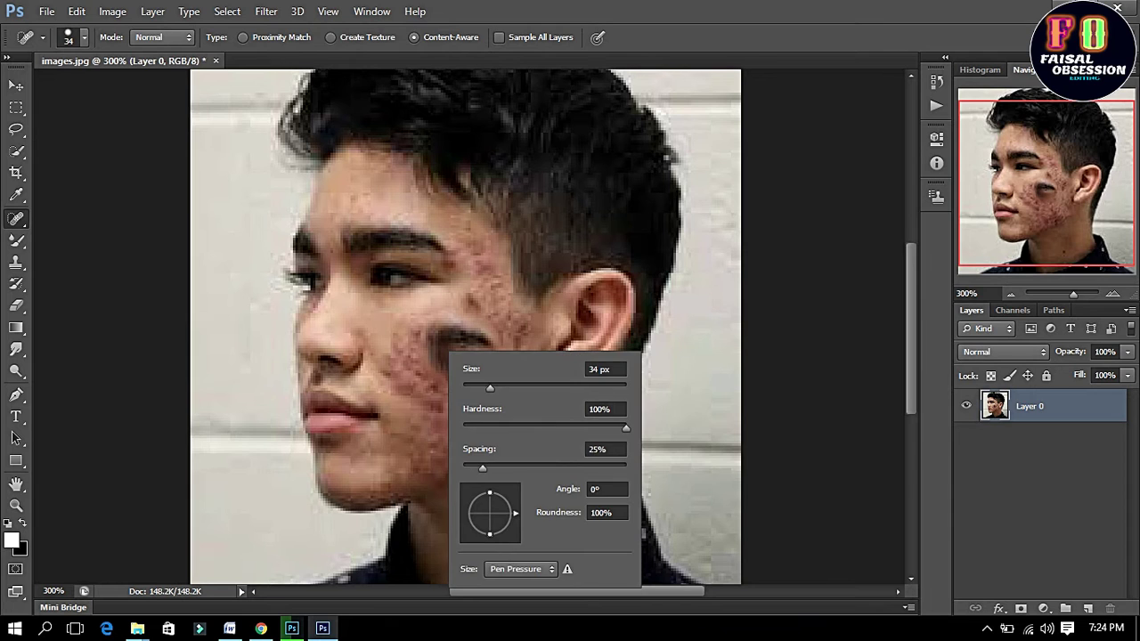
# - Undo the stray healing mark and set the Spot Healing Brush to 18 px
pyautogui.press('Escape')
pyautogui.hotkey('ctrl', 'z')
pyautogui.rightClick(456, 342)
pyautogui.doubleClick(614, 359)
pyautogui.write('18')
pyautogui.press('Return')
# - Heal the acne spots across the cheek with repeated 18 px spot-healing clicks
pyautogui.click(418, 331)
pyautogui.click(454, 358)
pyautogui.click(452, 337)
pyautogui.click(472, 372)
pyautogui.click(416, 389)
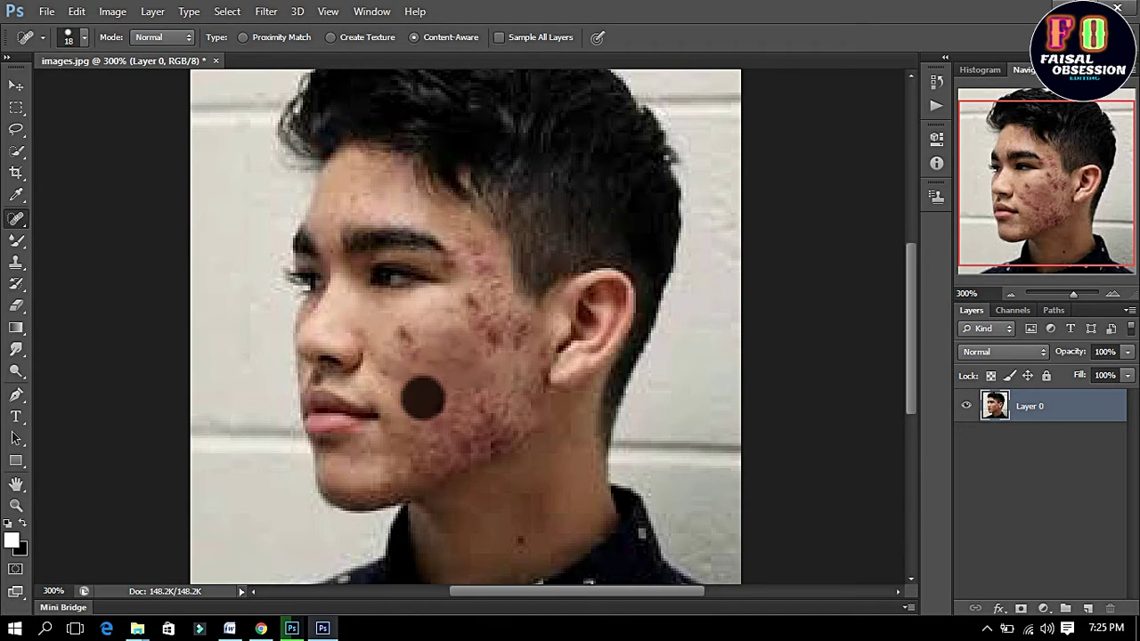
pyautogui.click(397, 337)
pyautogui.click(445, 389)
pyautogui.click(490, 354)
pyautogui.click(481, 312)
pyautogui.click(415, 341)
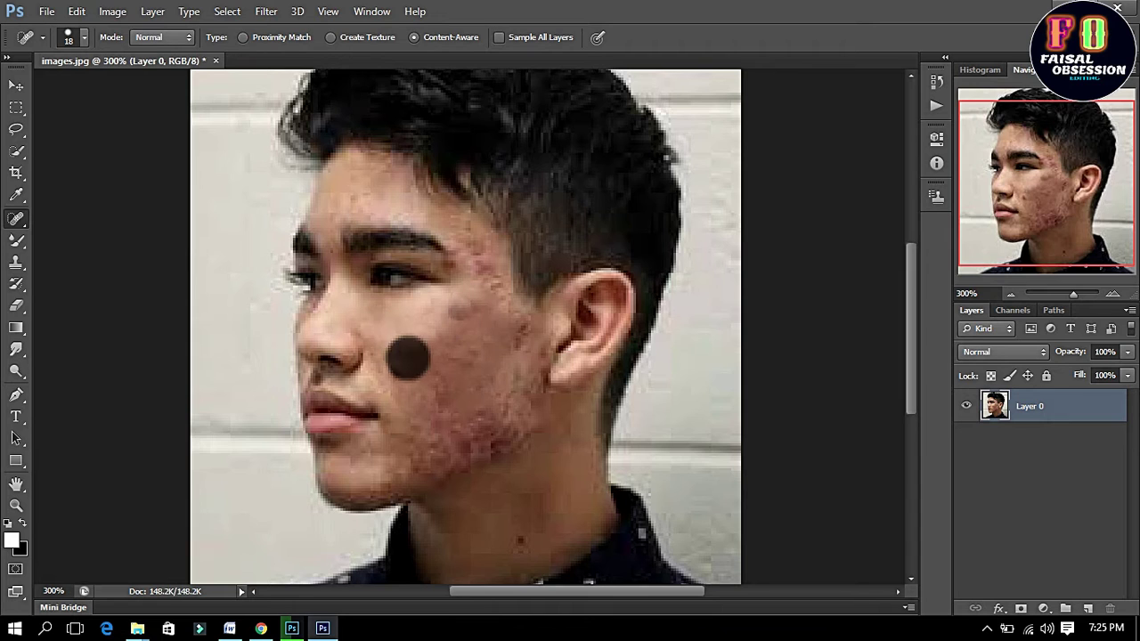
pyautogui.click(471, 399)
pyautogui.click(488, 314)
pyautogui.click(446, 320)
pyautogui.click(449, 369)
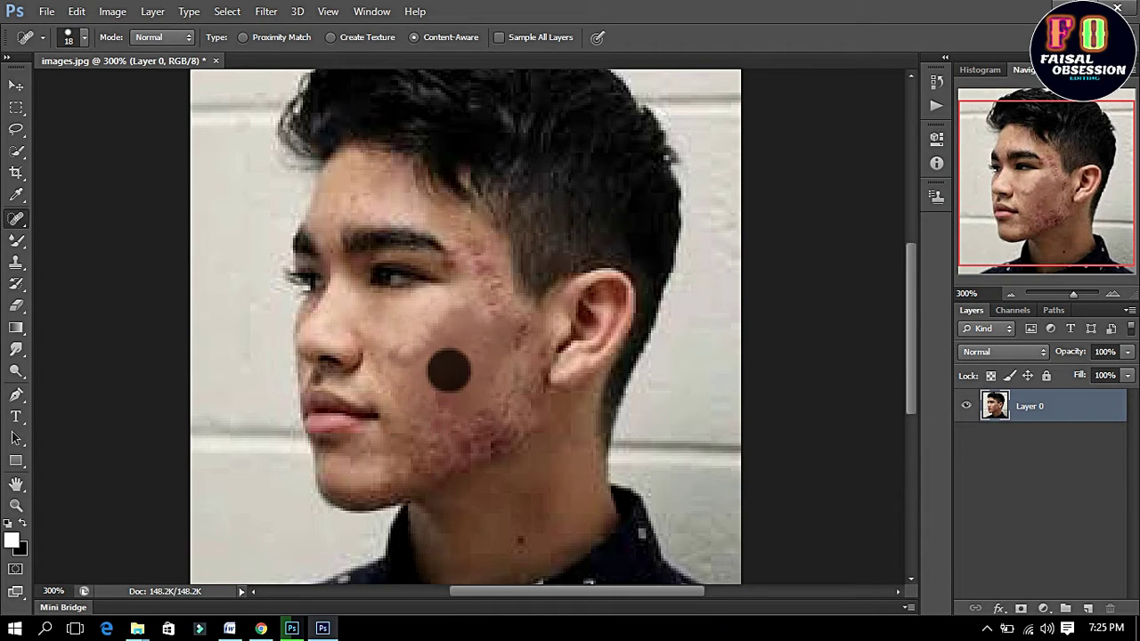
pyautogui.click(404, 354)
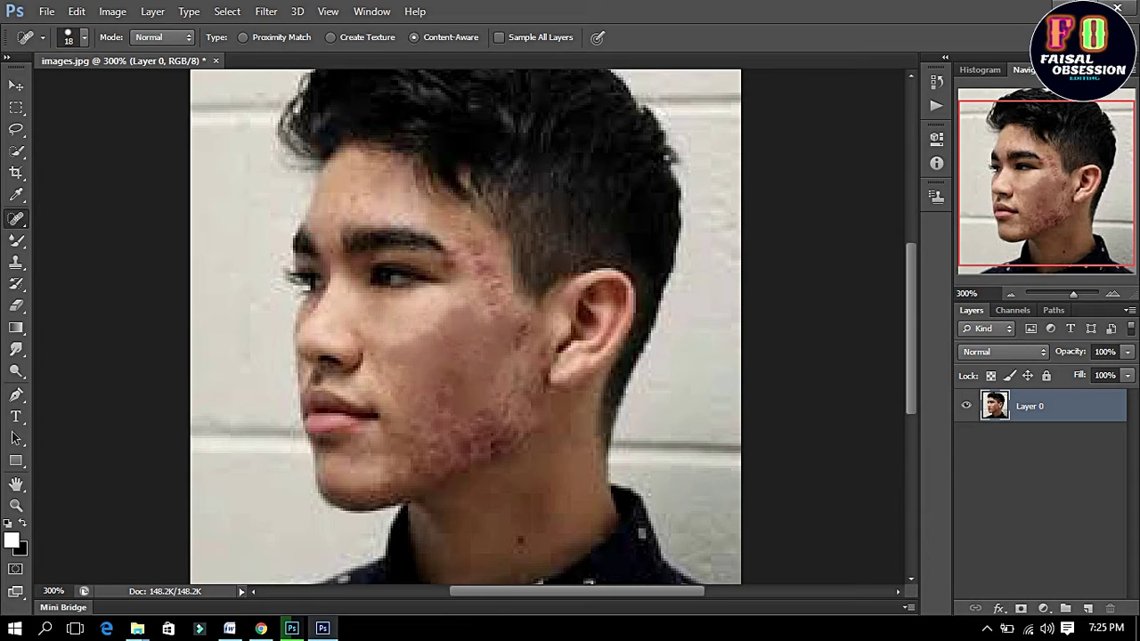
pyautogui.click(455, 388)
pyautogui.click(488, 297)
pyautogui.click(506, 314)
pyautogui.rightClick(16, 483)
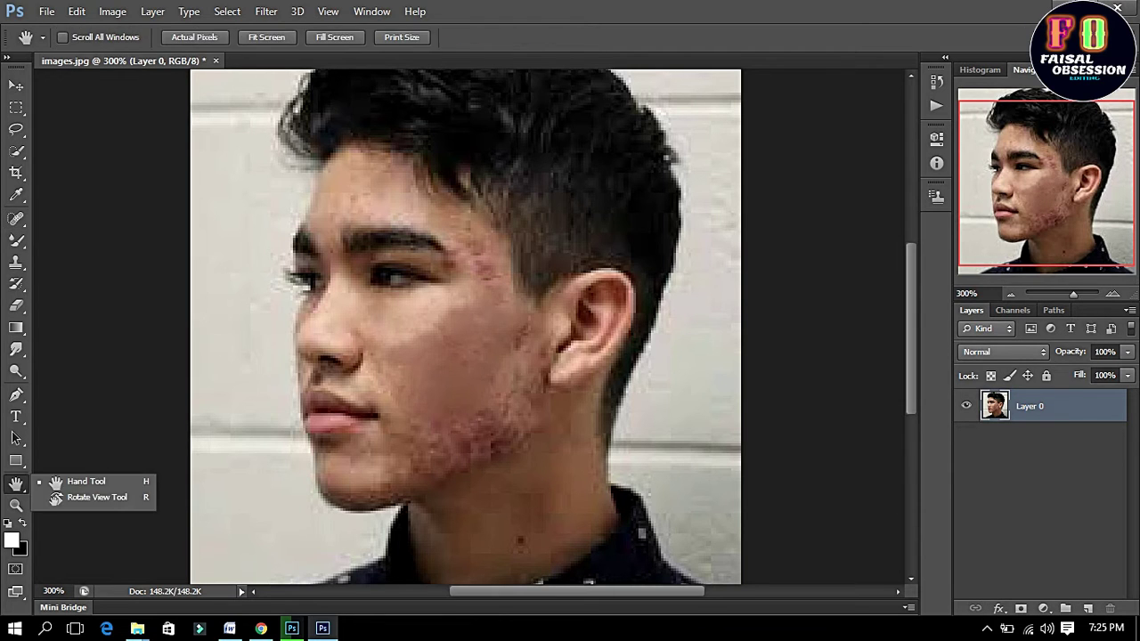
# - Zoom the upper cheek to 600% and shrink the healing brush to 11 px
pyautogui.click(16, 505)
pyautogui.click(481, 262)
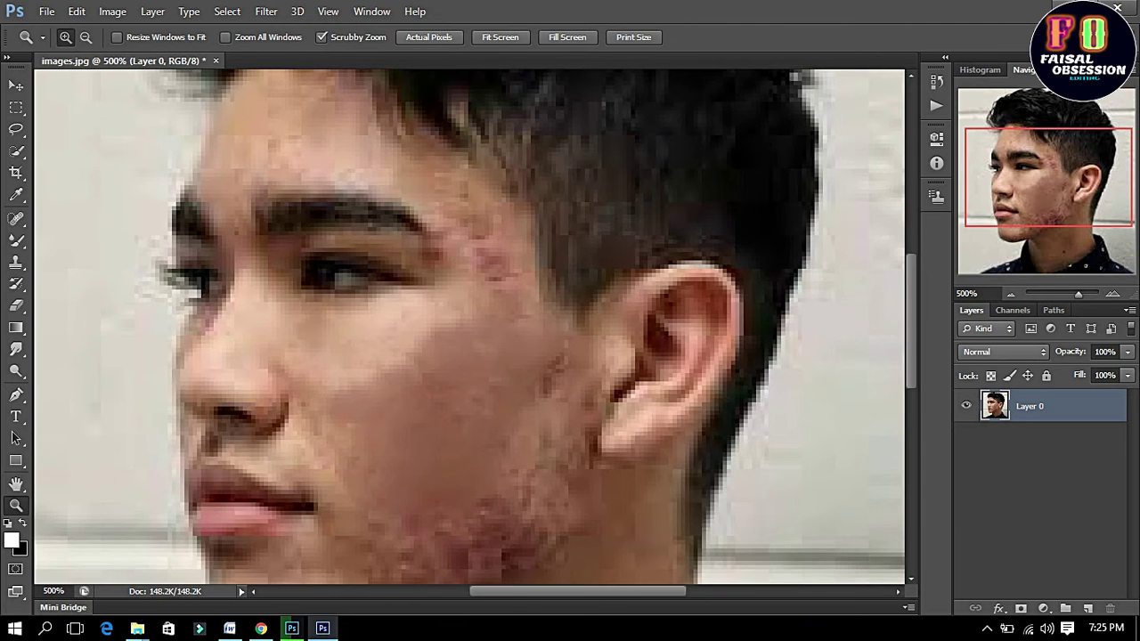
pyautogui.click(480, 263)
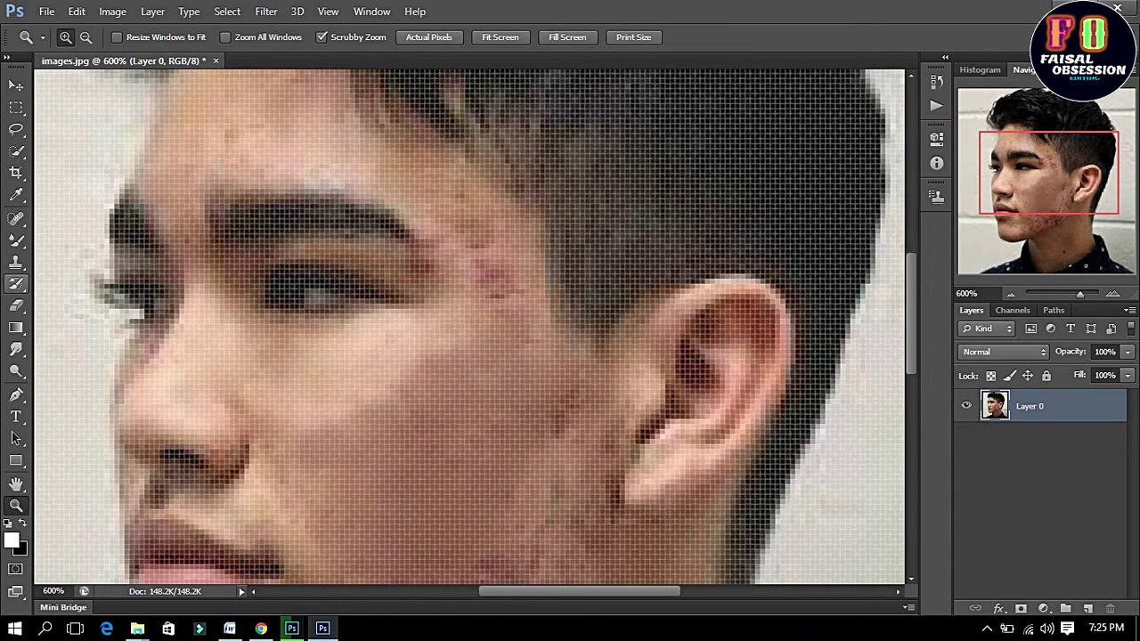
pyautogui.click(16, 218)
pyautogui.rightClick(16, 218)
pyautogui.click(89, 219)
pyautogui.rightClick(488, 278)
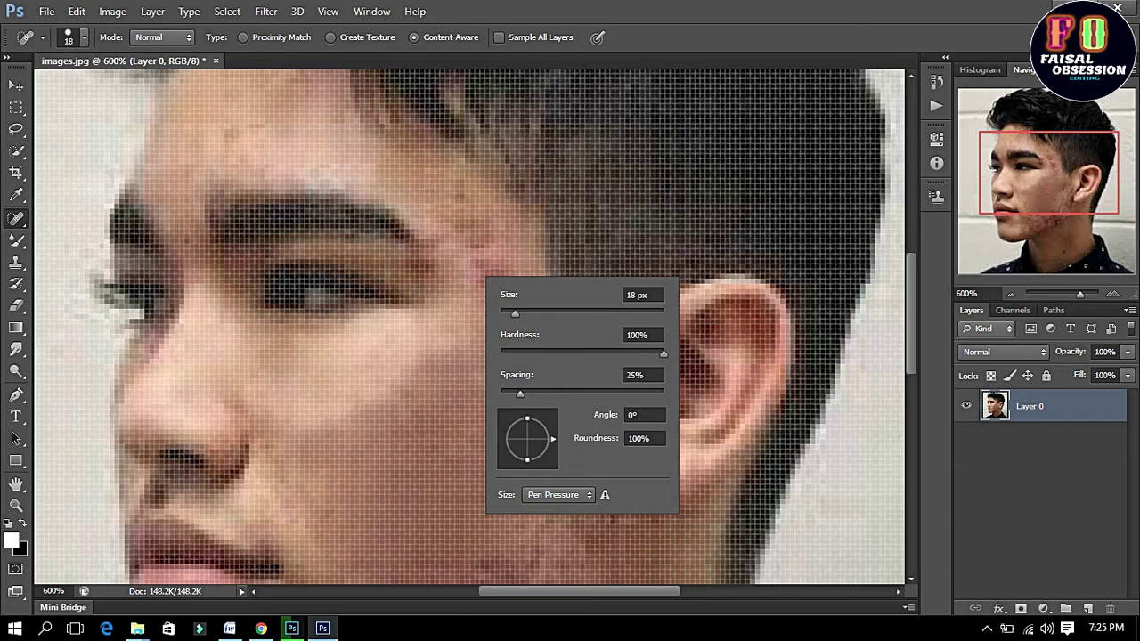
pyautogui.write('11')
pyautogui.press('Return')
# - Heal the small acne spots on the upper cheek
pyautogui.moveTo(461, 240); pyautogui.dragTo(485, 260)
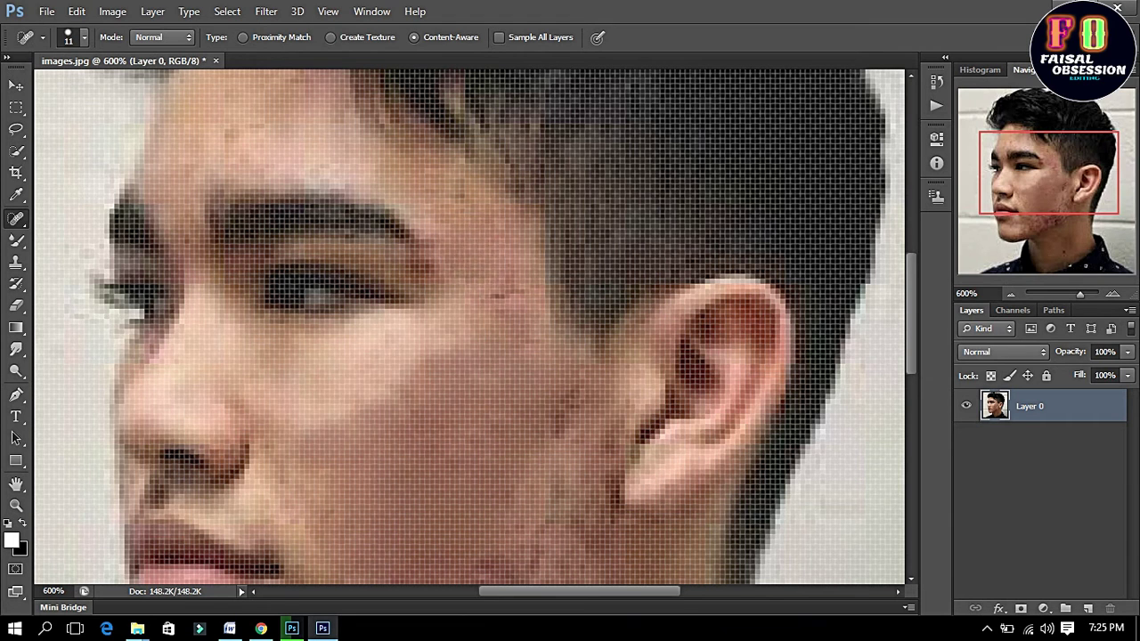
pyautogui.moveTo(504, 299); pyautogui.dragTo(505, 305)
pyautogui.click(404, 374)
pyautogui.click(340, 421)
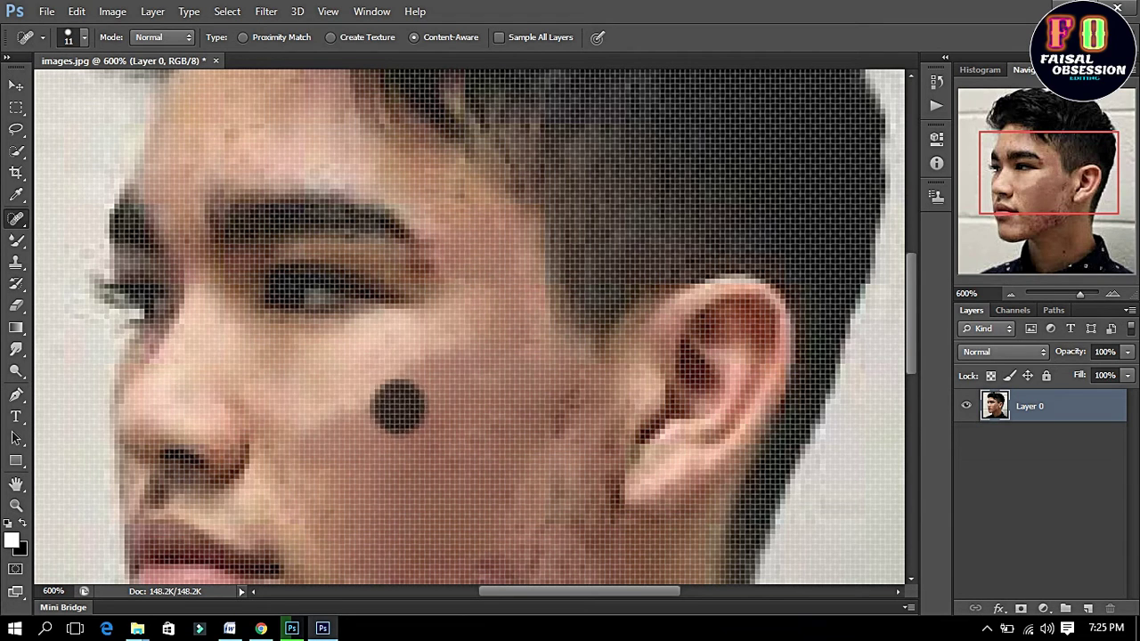
# - Fit the whole photo in view, then zoom in on the lower cheek and jaw
pyautogui.click(16, 505)
pyautogui.rightClick(342, 385)
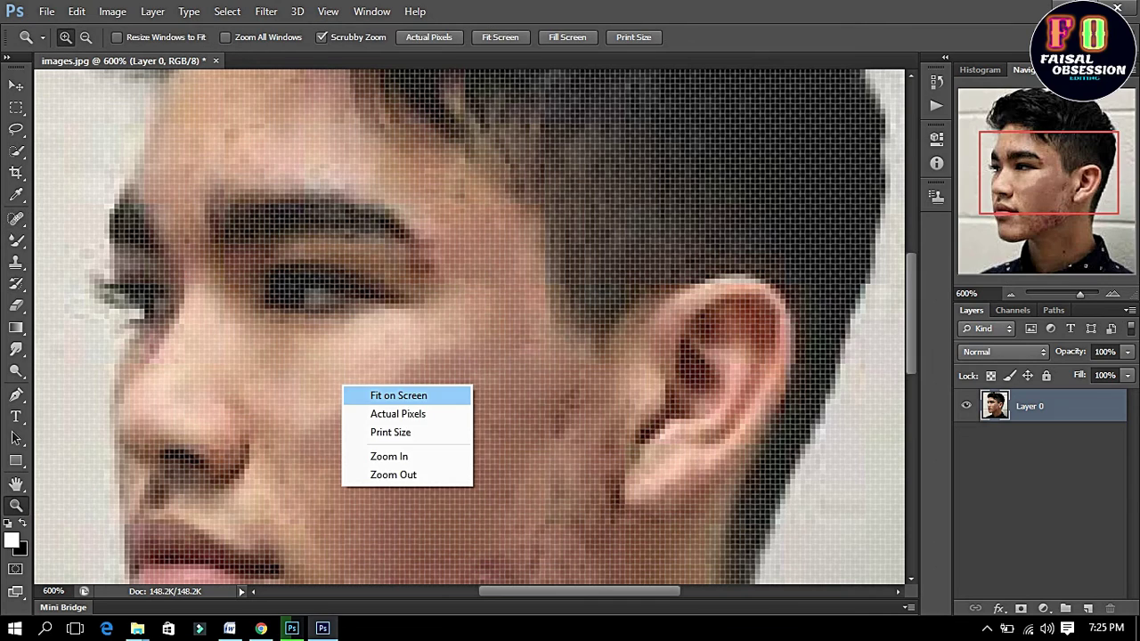
pyautogui.click(374, 393)
pyautogui.click(470, 487)
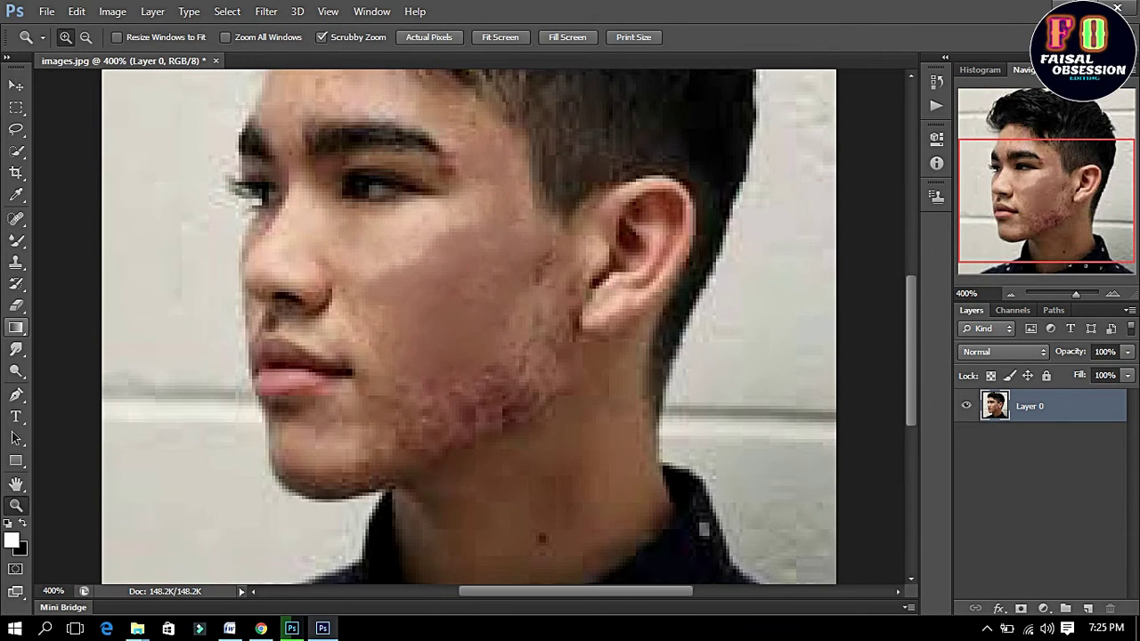
pyautogui.rightClick(16, 218)
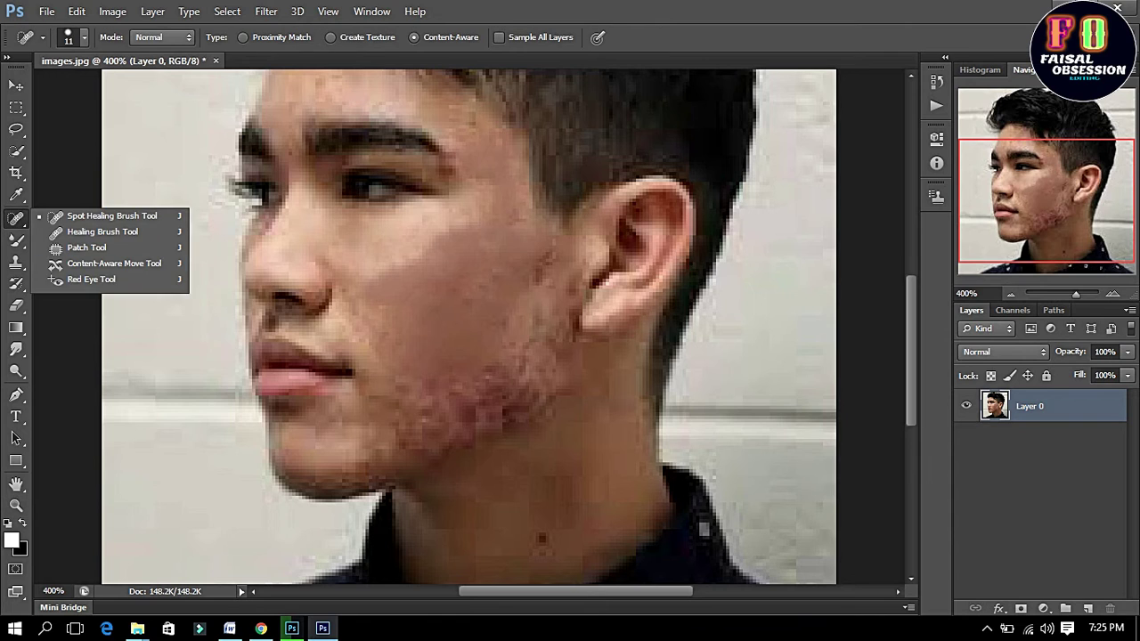
pyautogui.click(111, 215)
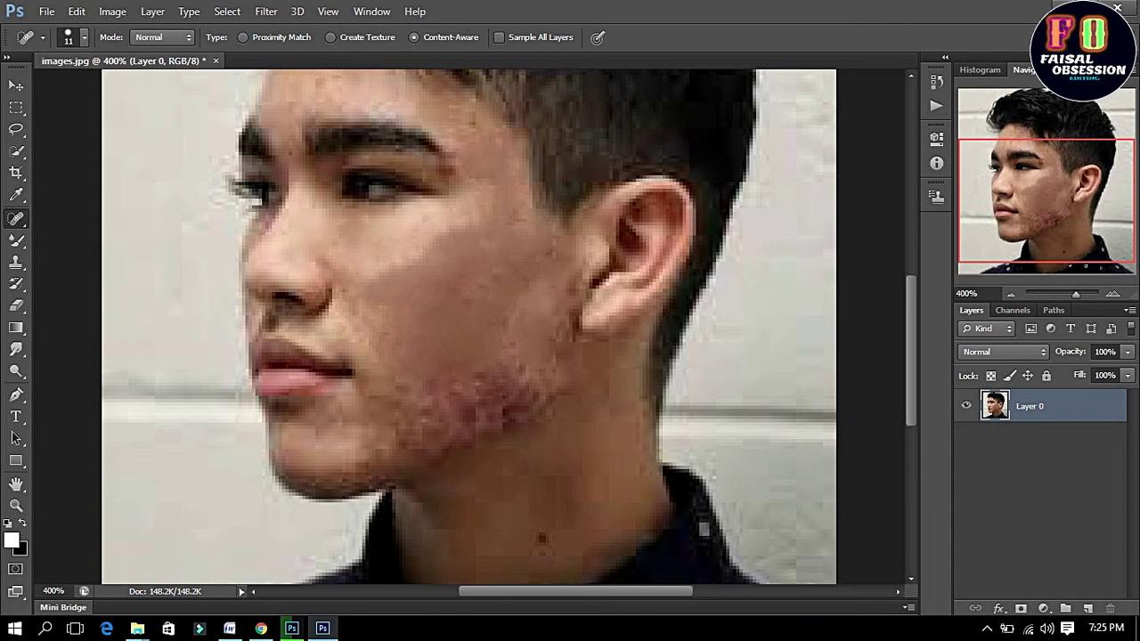
# - Heal the dark cheek spot and the acne patches along the jaw
pyautogui.click(517, 336)
pyautogui.moveTo(461, 392); pyautogui.dragTo(411, 401)
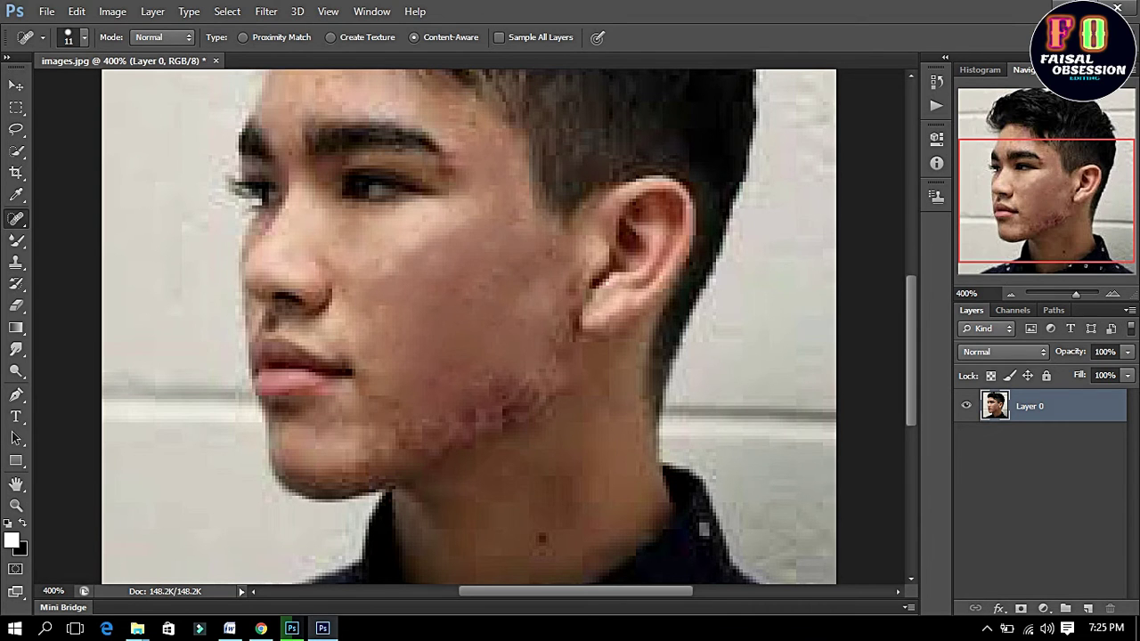
pyautogui.moveTo(485, 400)
pyautogui.mouseDown()
pyautogui.moveTo(514, 393)
pyautogui.moveTo(530, 347)
pyautogui.mouseUp()
pyautogui.click(463, 417)
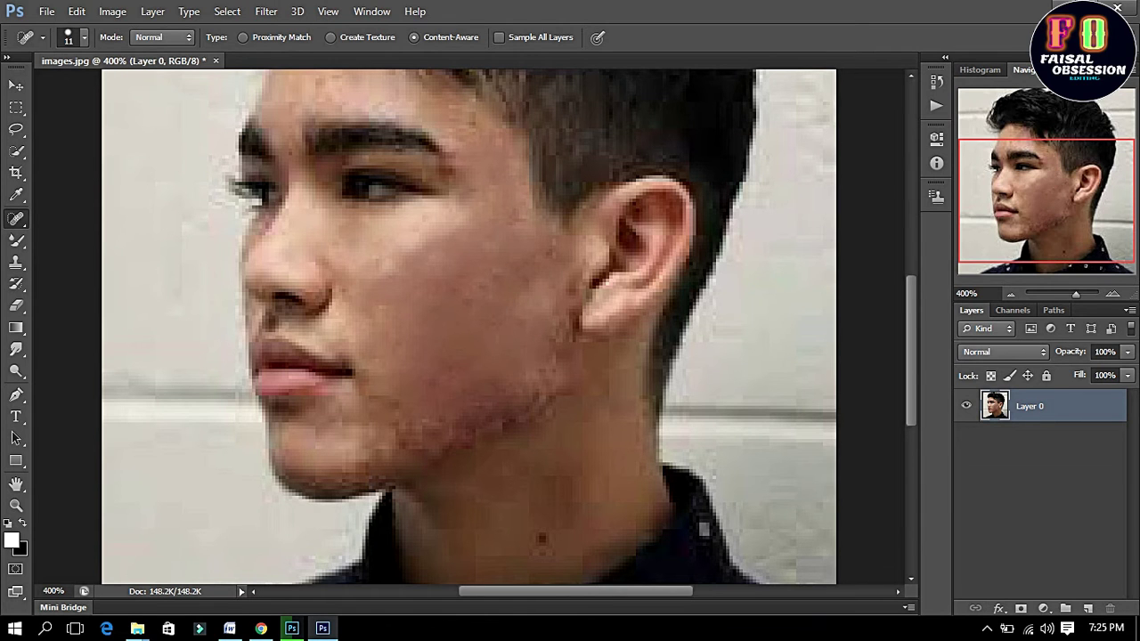
# - Heal the forehead blemish and the spots near the hairline
pyautogui.scroll(3, 542, 538)
pyautogui.scroll(2, 541, 538)
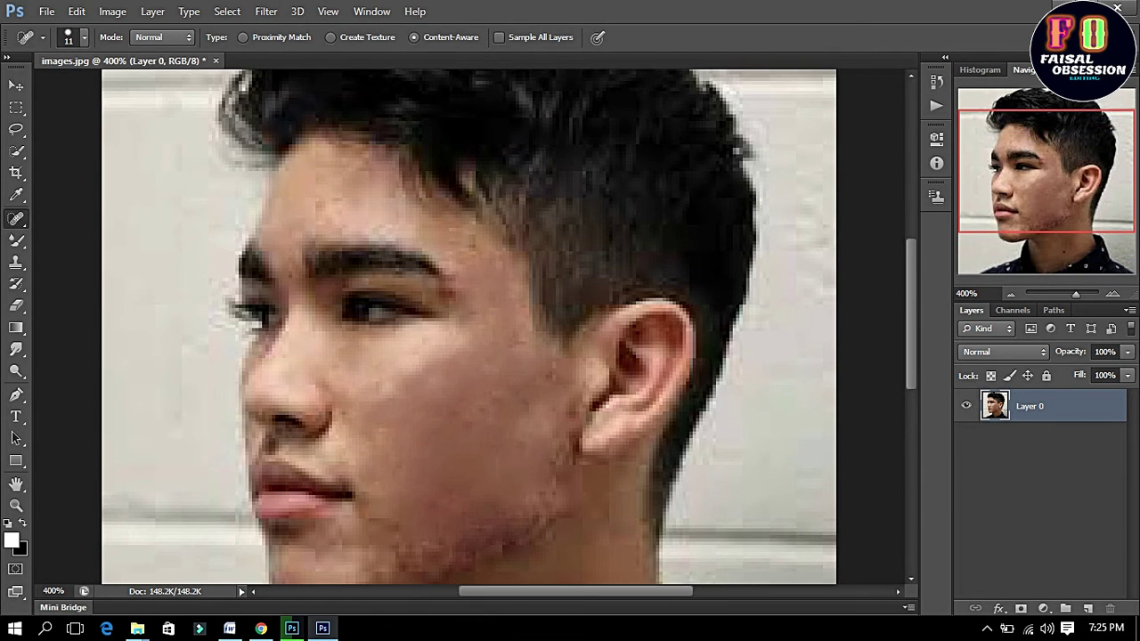
pyautogui.click(457, 237)
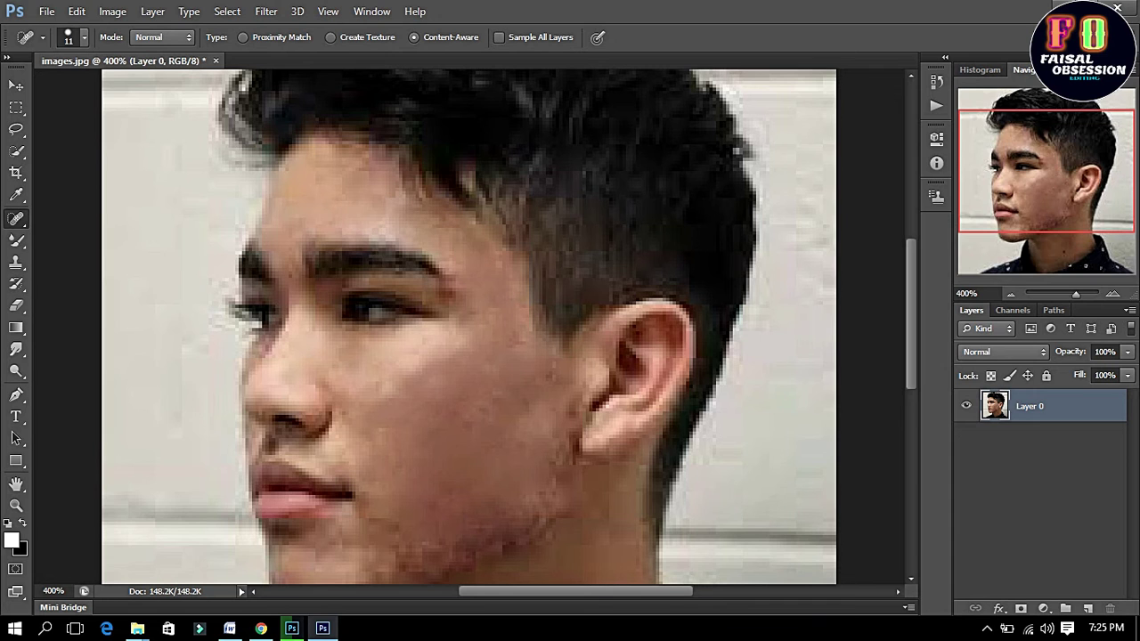
pyautogui.click(325, 178)
pyautogui.click(366, 175)
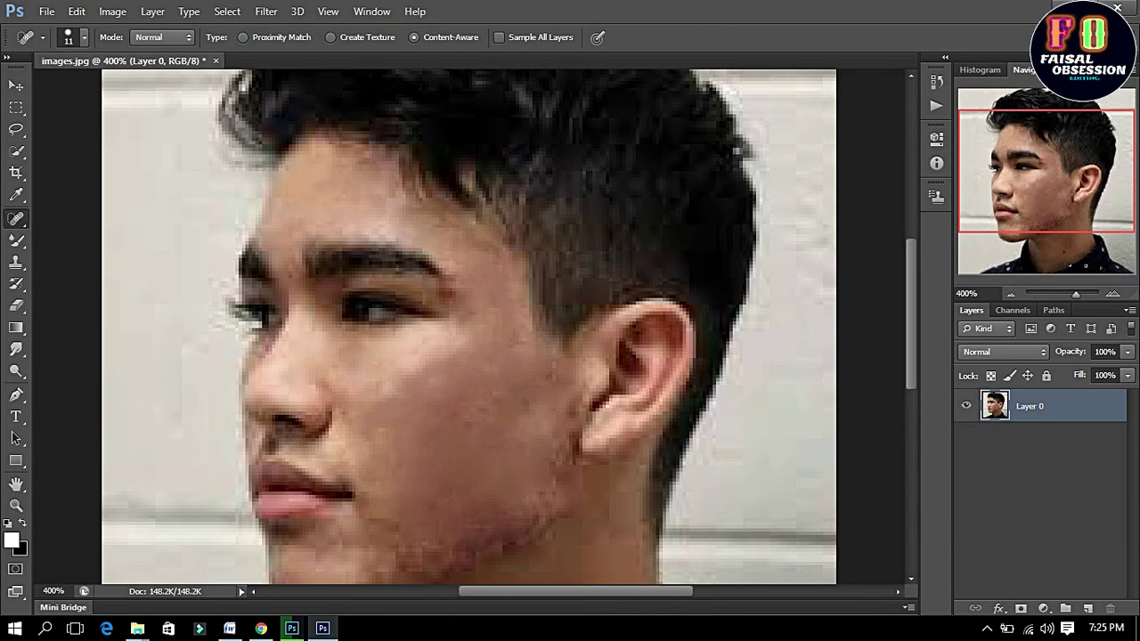
# - Heal the remaining blemishes on the jawline, jaw, chin and cheek
pyautogui.scroll(-5, 542, 545)
pyautogui.click(392, 419)
pyautogui.click(432, 423)
pyautogui.click(466, 427)
pyautogui.click(603, 416)
pyautogui.click(641, 439)
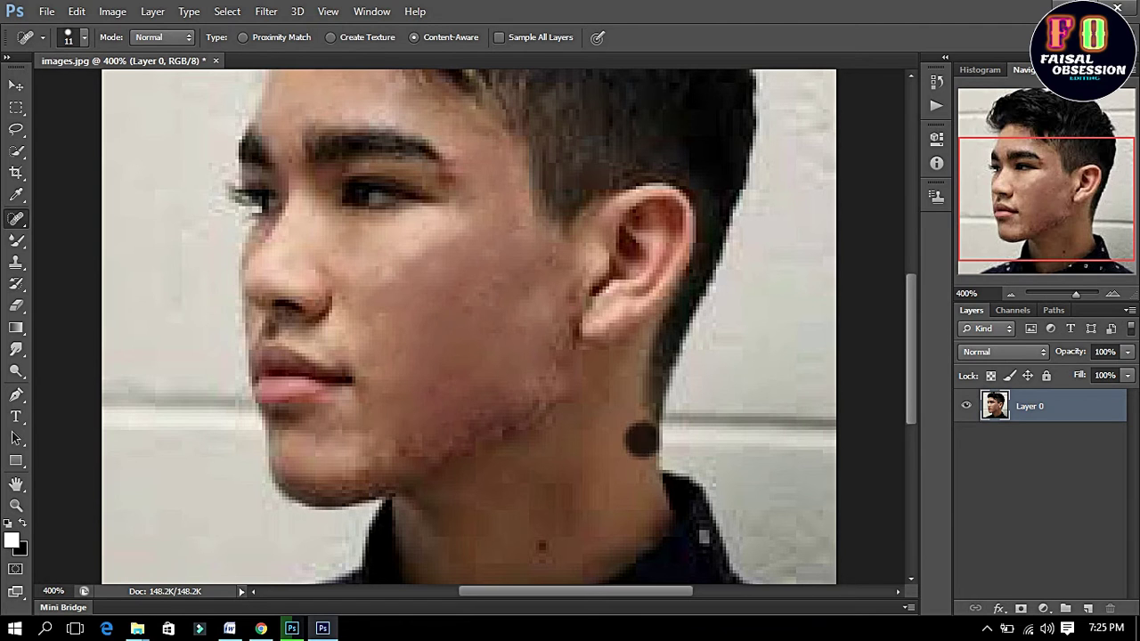
pyautogui.click(336, 436)
pyautogui.click(404, 245)
pyautogui.click(458, 280)
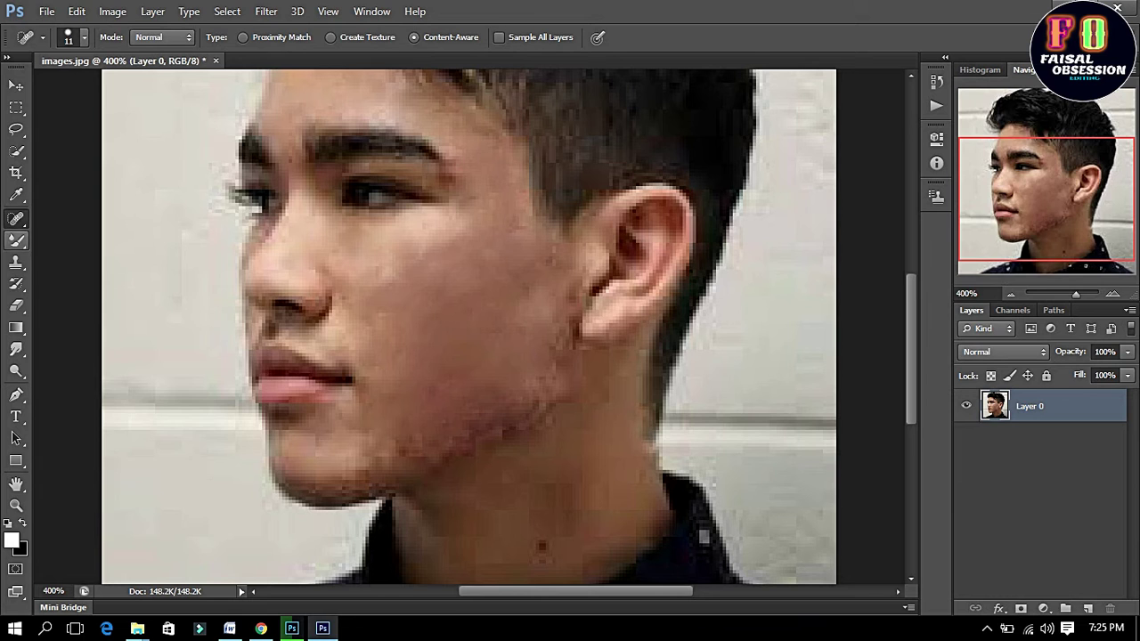
# - Switch to the Mixer Brush as a soft 16 px brush at Wet 15%, Load 75%, Mix 90%
pyautogui.click(16, 240)
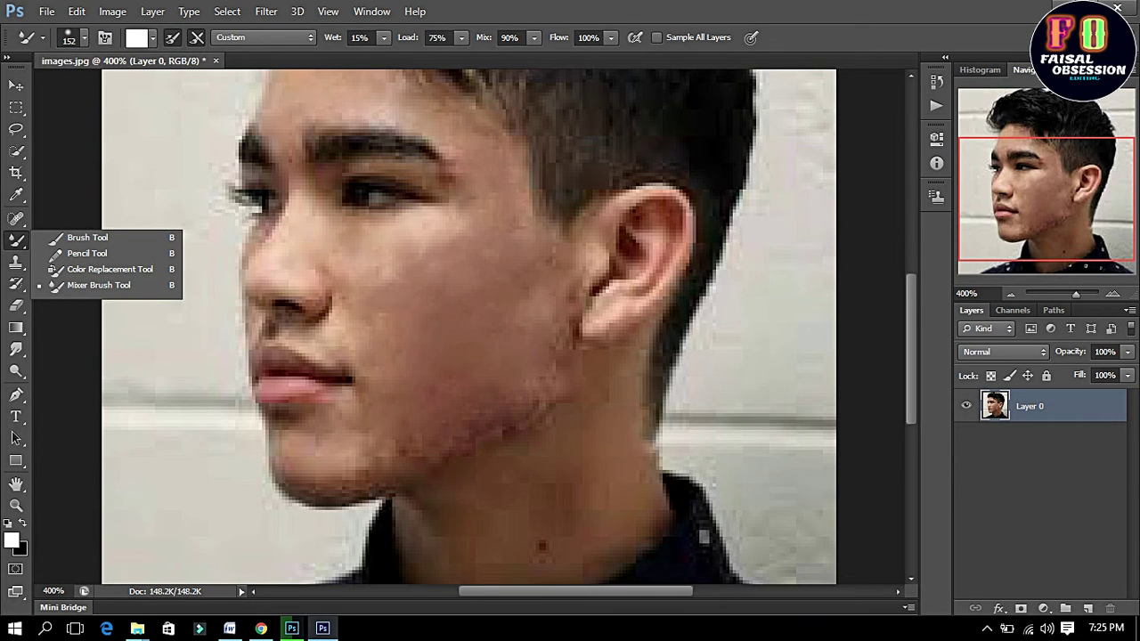
pyautogui.rightClick(158, 61)
pyautogui.press('Escape')
pyautogui.rightClick(239, 290)
pyautogui.write('50')
pyautogui.press('Return')
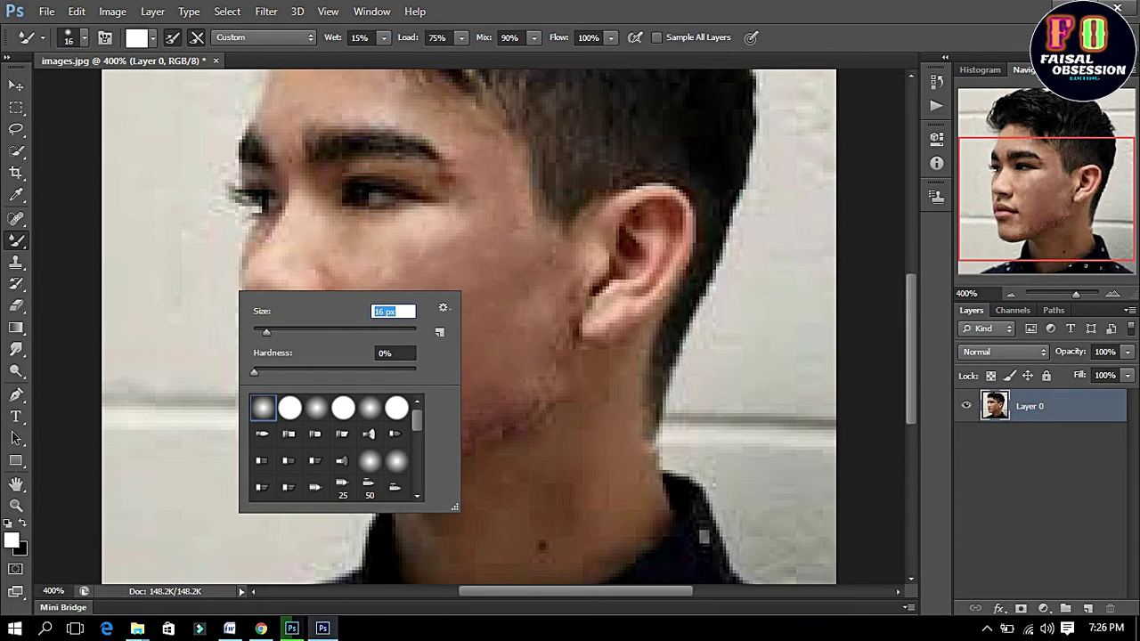
pyautogui.press('Return')
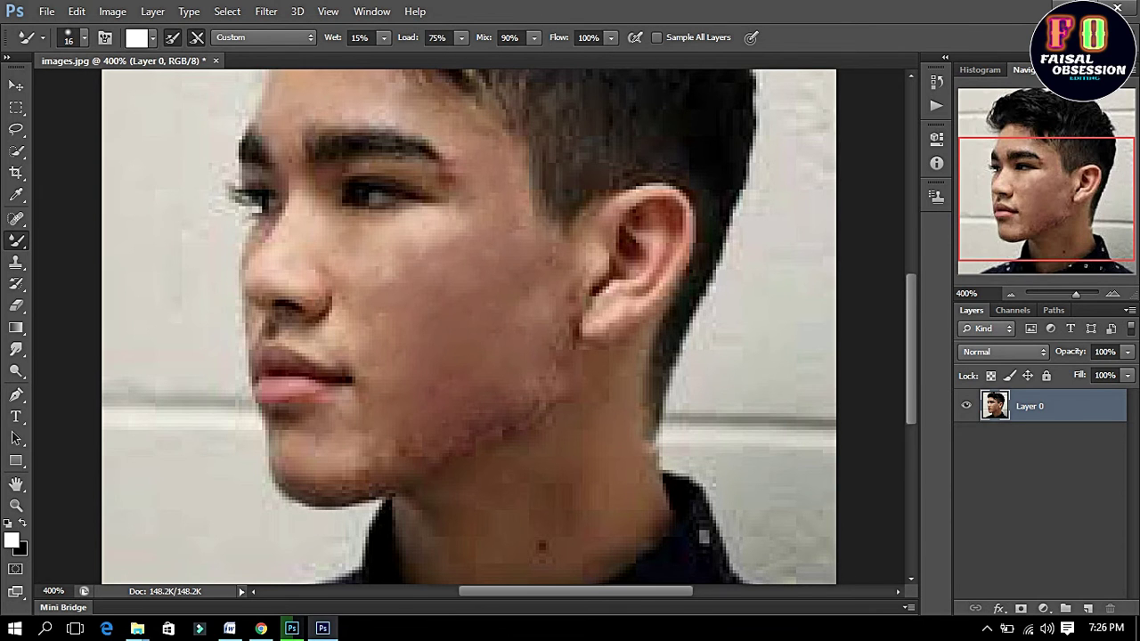
pyautogui.scroll(2, 469, 327)
# - Blend the forehead, front-of-ear cheek, under-nose and jaw skin with Mixer Brush strokes
pyautogui.scroll(2, 468, 326)
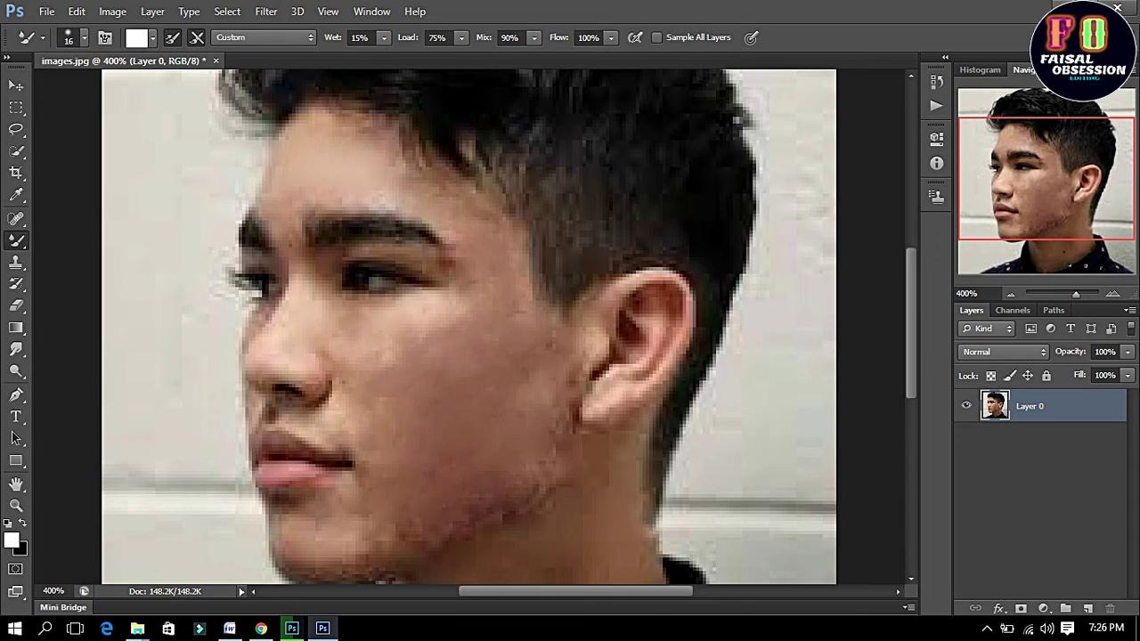
pyautogui.moveTo(401, 182); pyautogui.dragTo(427, 184)
pyautogui.moveTo(477, 256); pyautogui.dragTo(493, 381)
pyautogui.moveTo(458, 321); pyautogui.dragTo(458, 387)
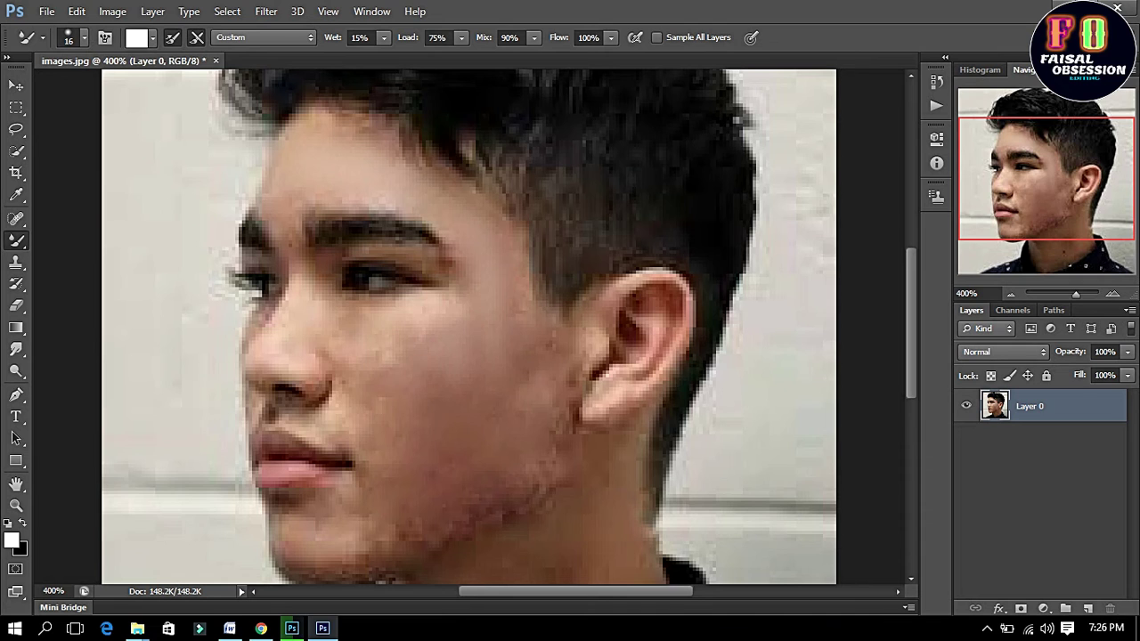
pyautogui.moveTo(313, 365); pyautogui.dragTo(330, 402)
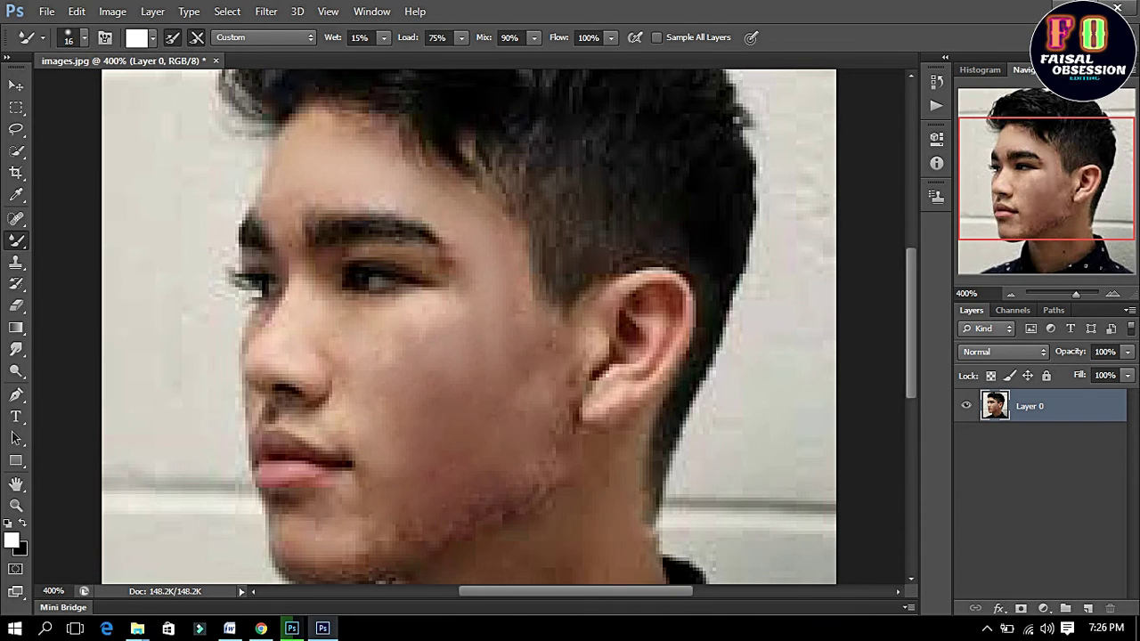
pyautogui.moveTo(408, 354); pyautogui.dragTo(419, 354)
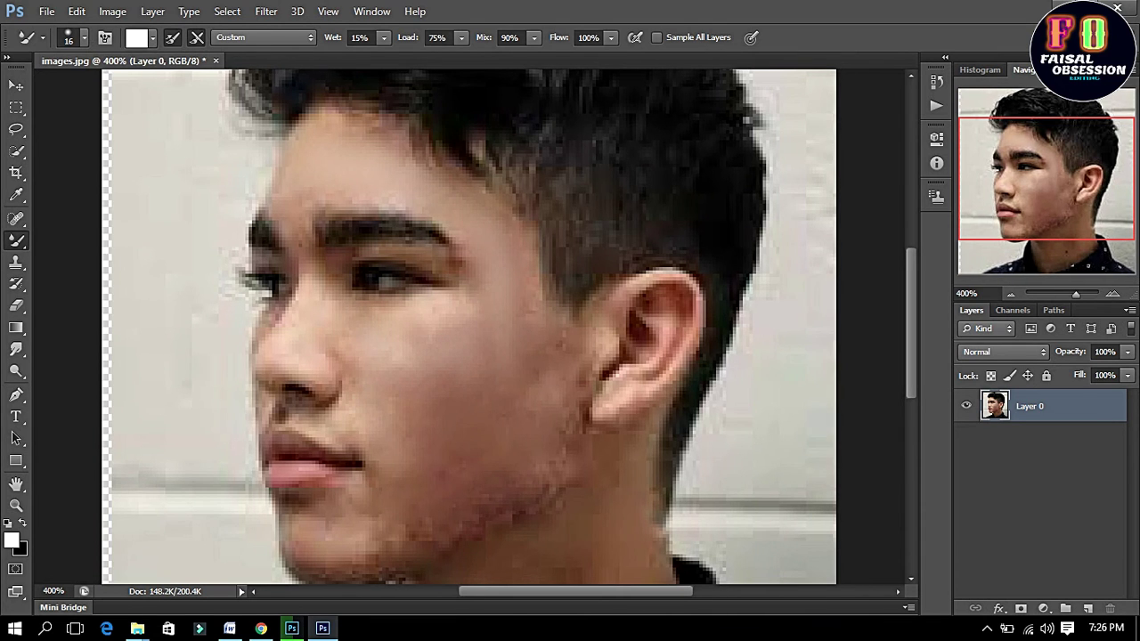
pyautogui.moveTo(431, 238); pyautogui.dragTo(462, 221)
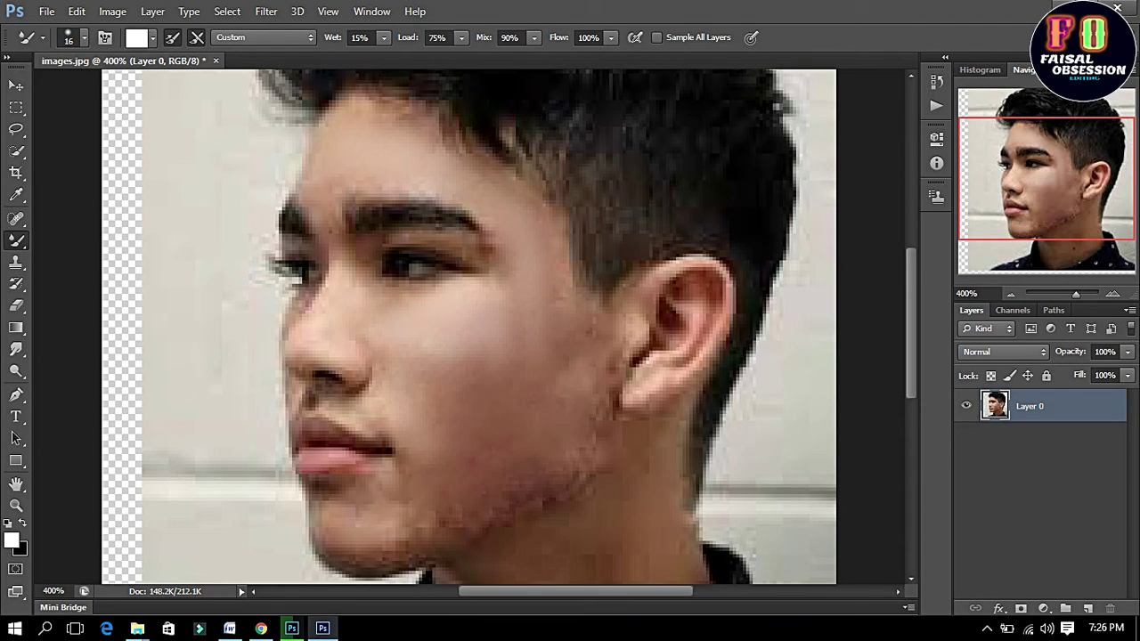
pyautogui.moveTo(480, 445); pyautogui.dragTo(525, 419)
pyautogui.moveTo(463, 365)
pyautogui.mouseDown()
pyautogui.moveTo(455, 409)
pyautogui.moveTo(512, 356)
pyautogui.mouseUp()
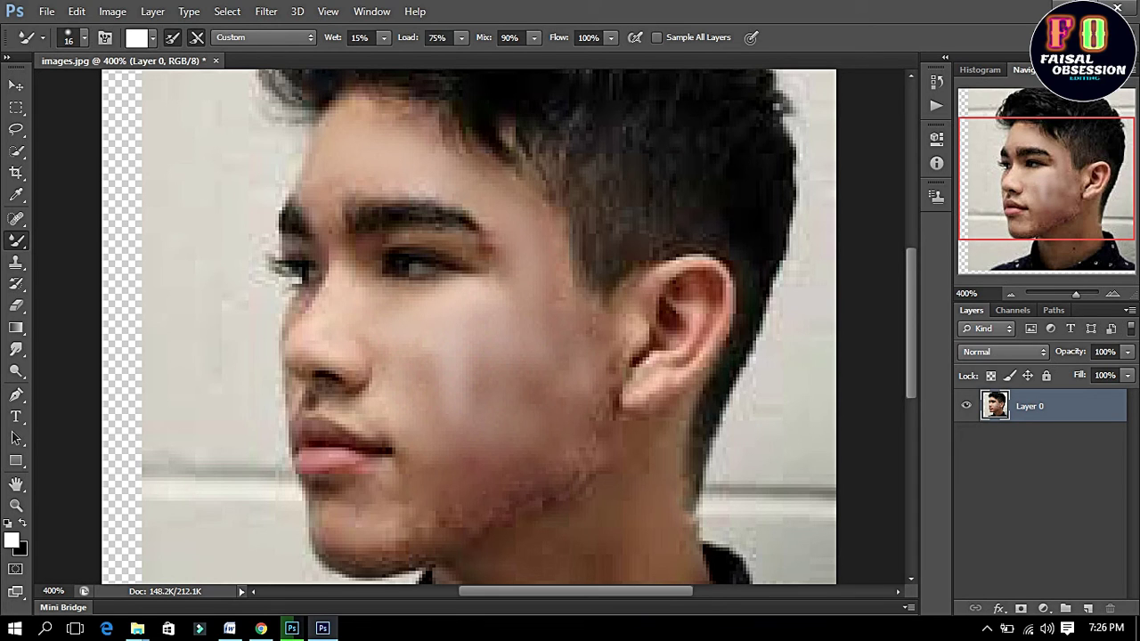
# - Enlarge the Mixer Brush to 37 px and smooth the cheek with lighter strokes
pyautogui.rightClick(506, 323)
pyautogui.moveTo(532, 361); pyautogui.dragTo(549, 360)
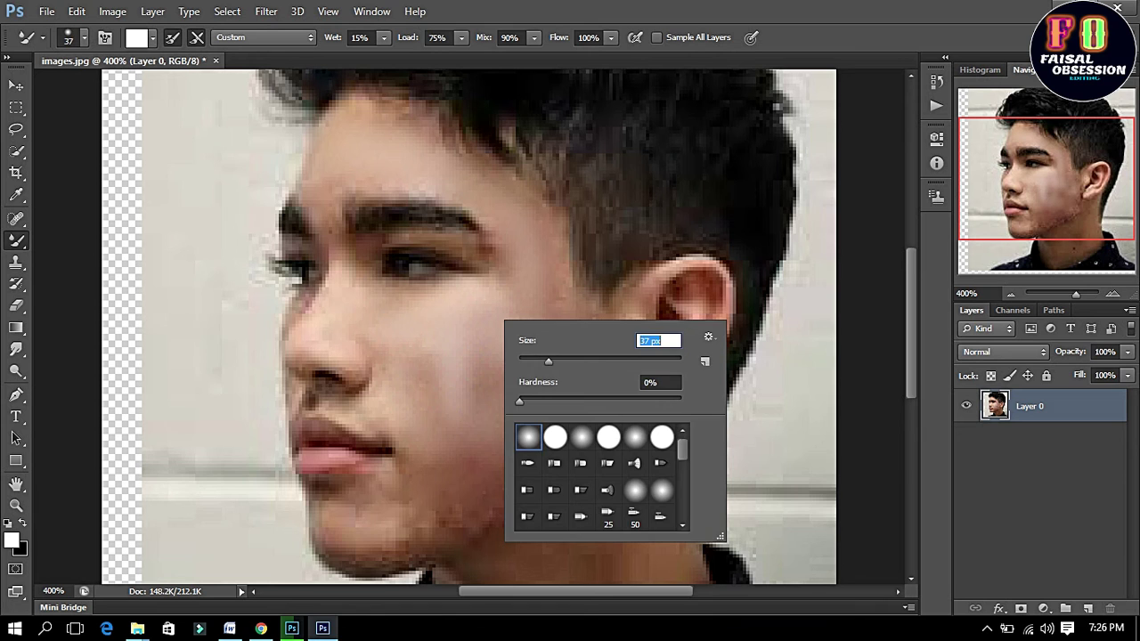
pyautogui.press('Return')
pyautogui.moveTo(472, 410); pyautogui.dragTo(534, 374)
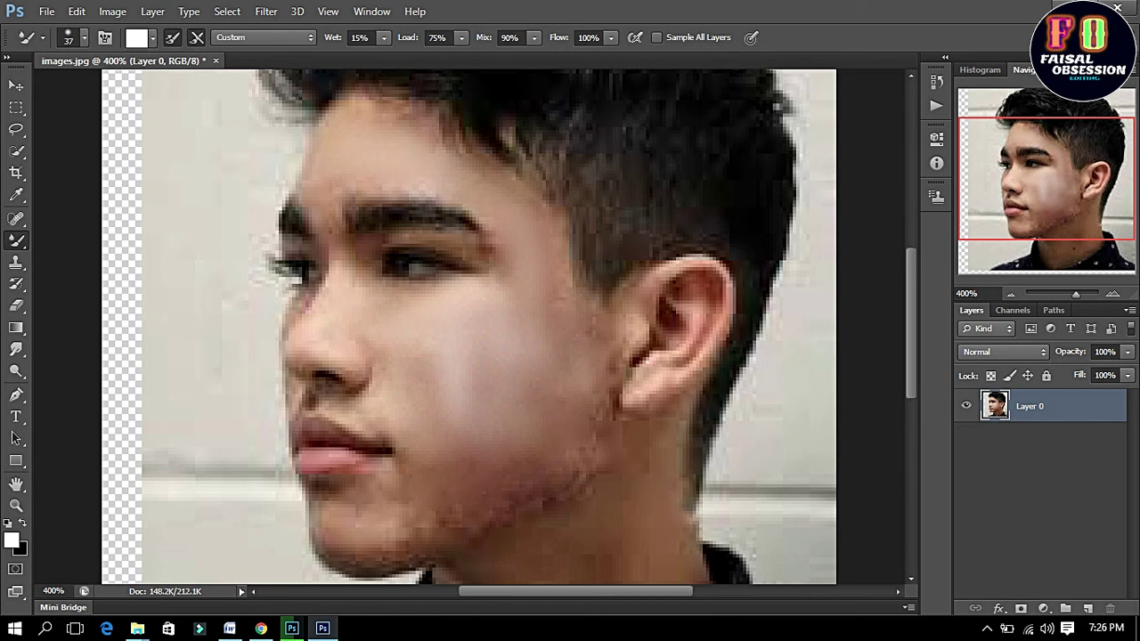
# - Smooth the jawline, neck and chin, fading the dark spot on the neck
pyautogui.scroll(-2, 468, 326)
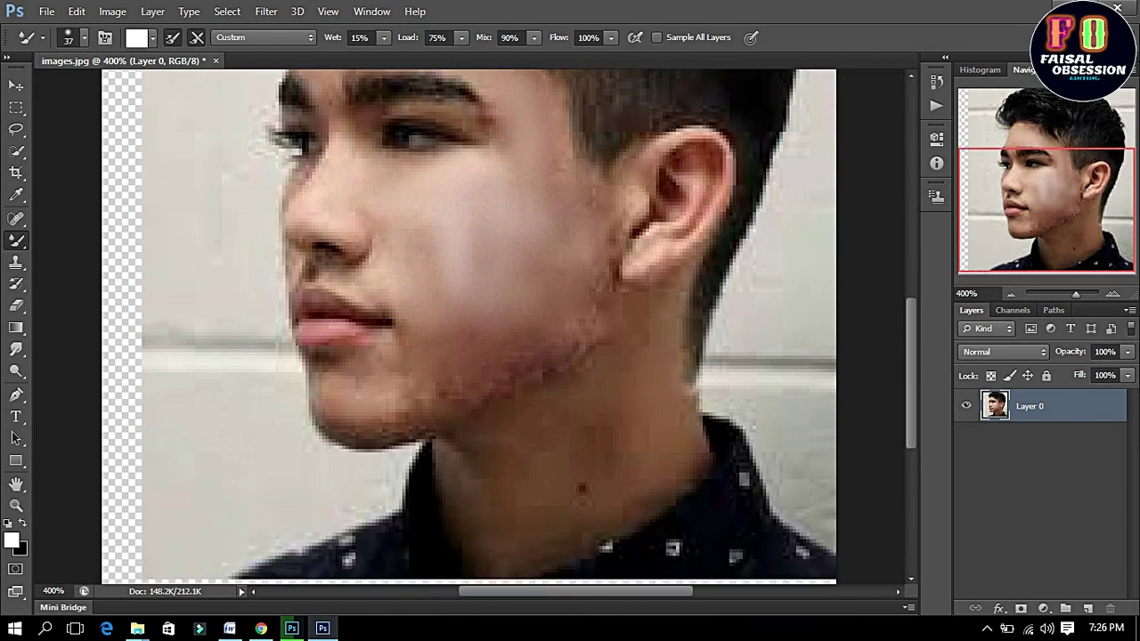
pyautogui.scroll(-3, 469, 326)
pyautogui.moveTo(449, 197); pyautogui.dragTo(543, 129)
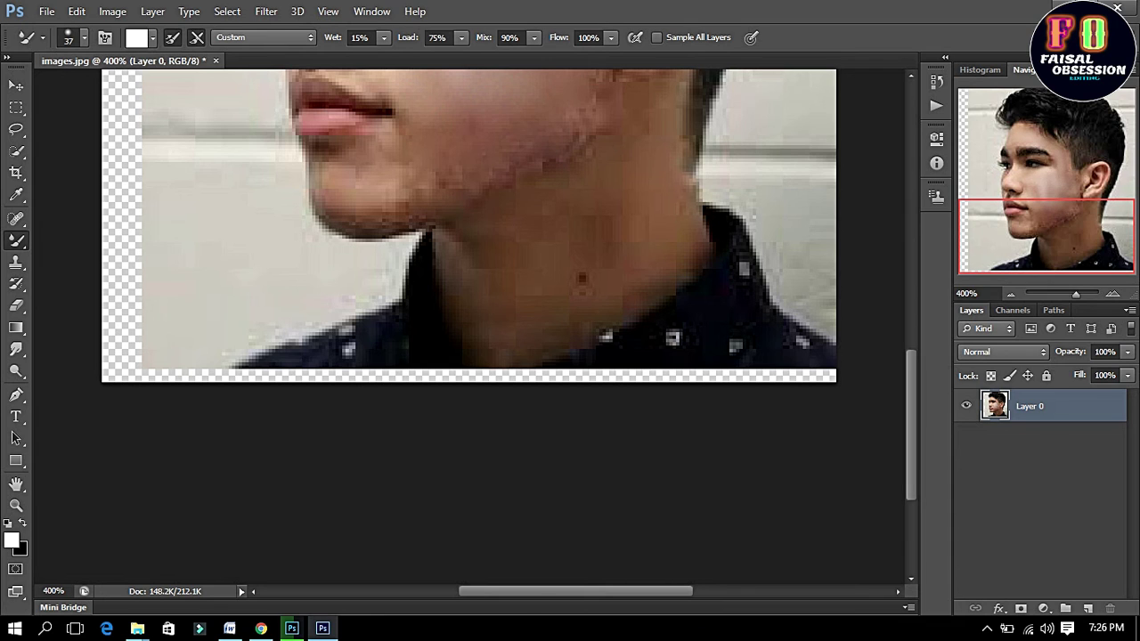
pyautogui.moveTo(523, 199); pyautogui.dragTo(563, 160)
pyautogui.moveTo(445, 267); pyautogui.dragTo(552, 352)
pyautogui.moveTo(570, 290); pyautogui.dragTo(614, 239)
pyautogui.moveTo(595, 307); pyautogui.dragTo(659, 258)
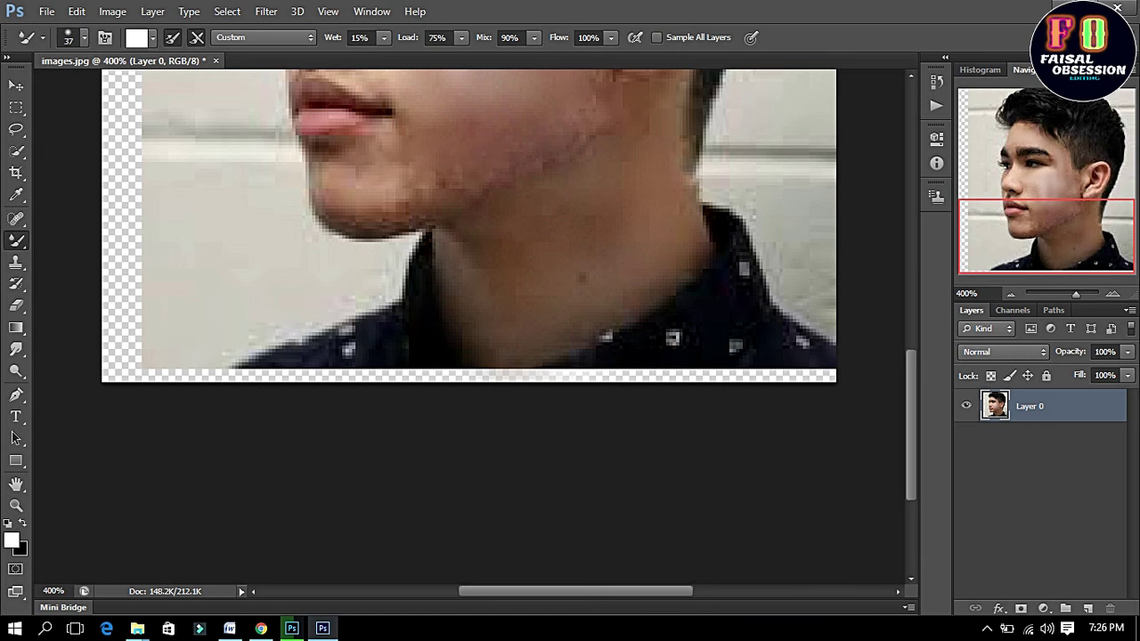
pyautogui.moveTo(418, 196); pyautogui.dragTo(468, 151)
# - Even out the cheek, near-jaw skin and the area between cheek and ear
pyautogui.scroll(3, 469, 329)
pyautogui.scroll(1, 469, 330)
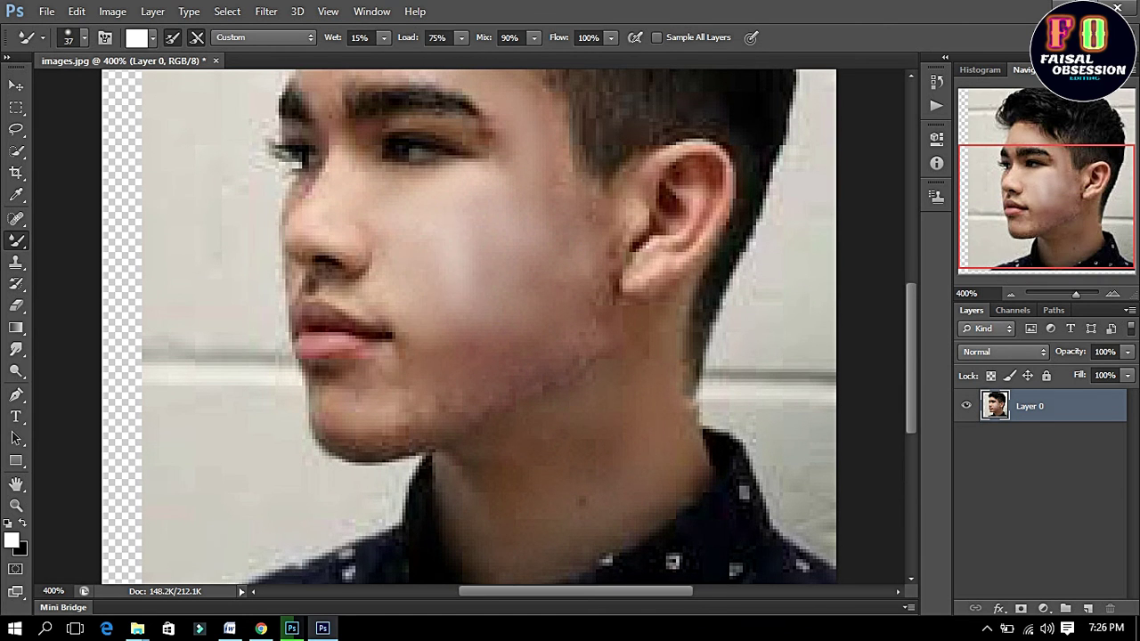
pyautogui.moveTo(485, 294); pyautogui.dragTo(541, 249)
pyautogui.moveTo(471, 336); pyautogui.dragTo(477, 367)
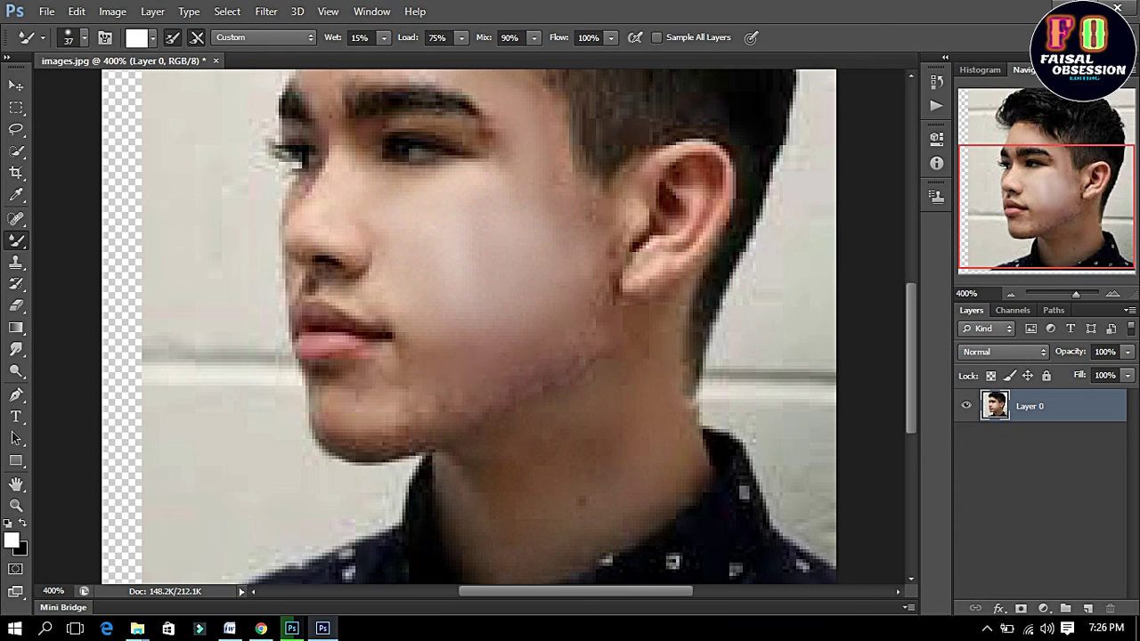
pyautogui.moveTo(677, 182); pyautogui.dragTo(645, 249)
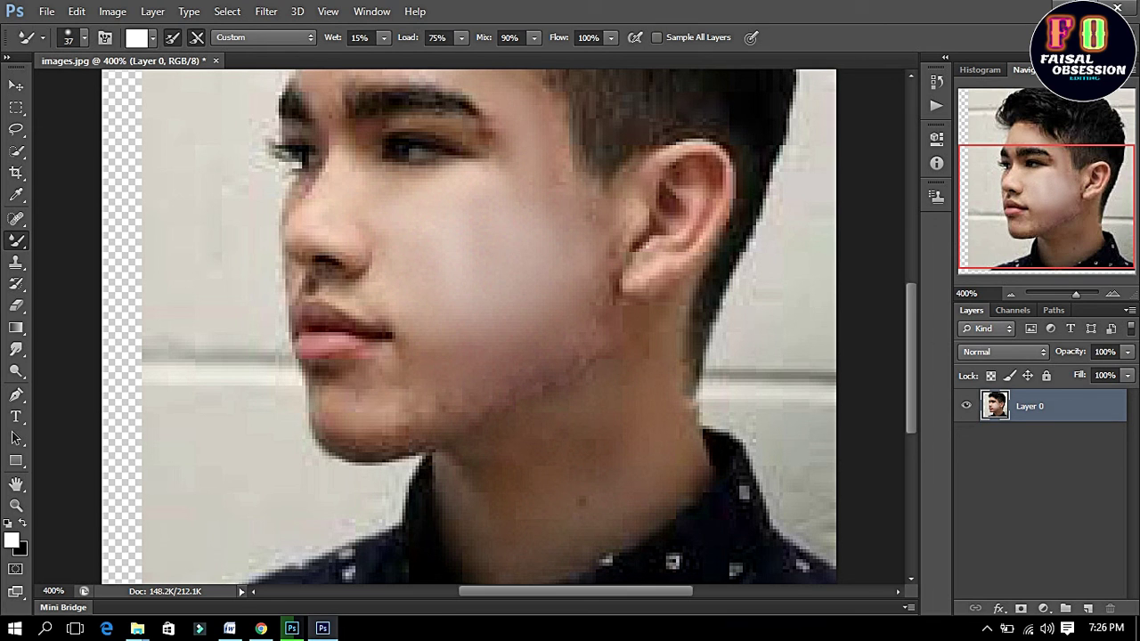
# - Use the Zoom tool's Actual Pixels option to view the portrait at 100%
pyautogui.click(16, 505)
pyautogui.rightClick(314, 392)
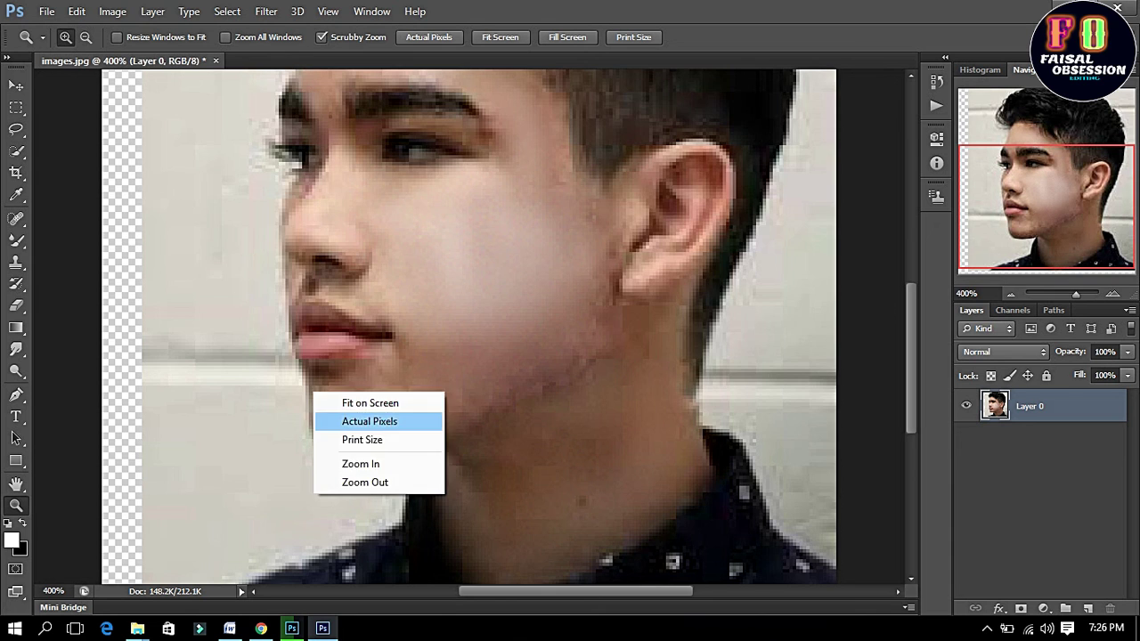
pyautogui.click(370, 420)
pyautogui.rightClick(444, 338)
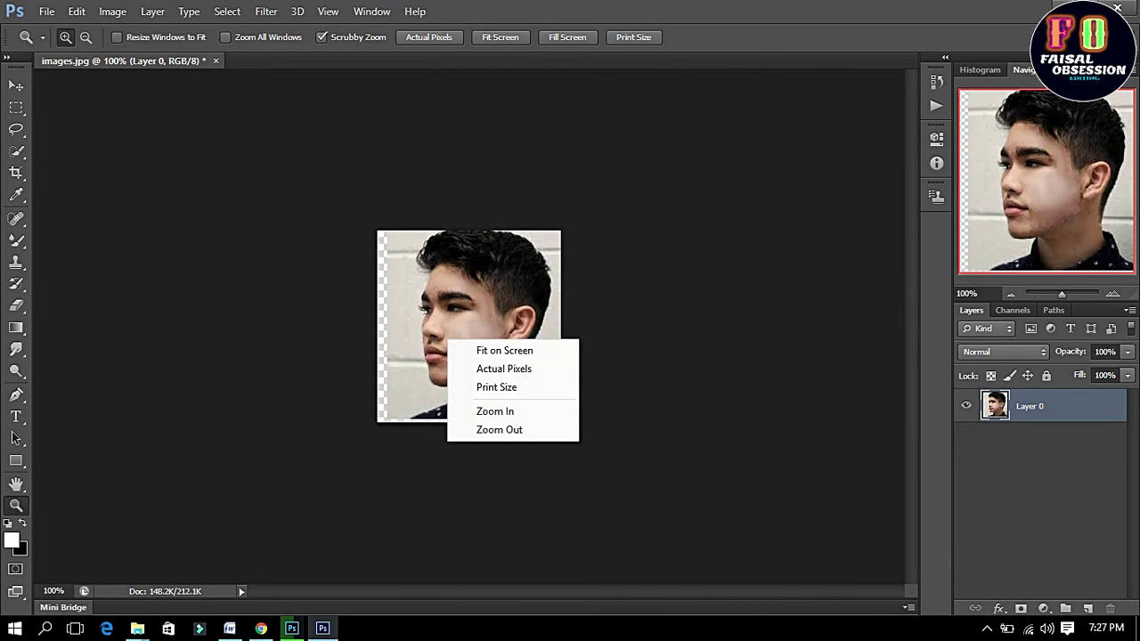